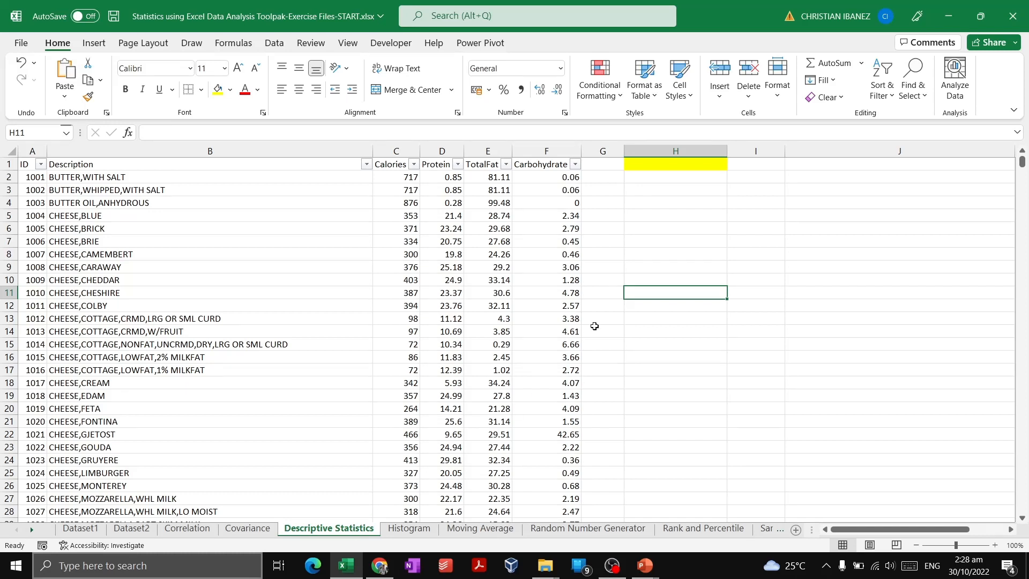
left_click(630, 265)
left_click(684, 305)
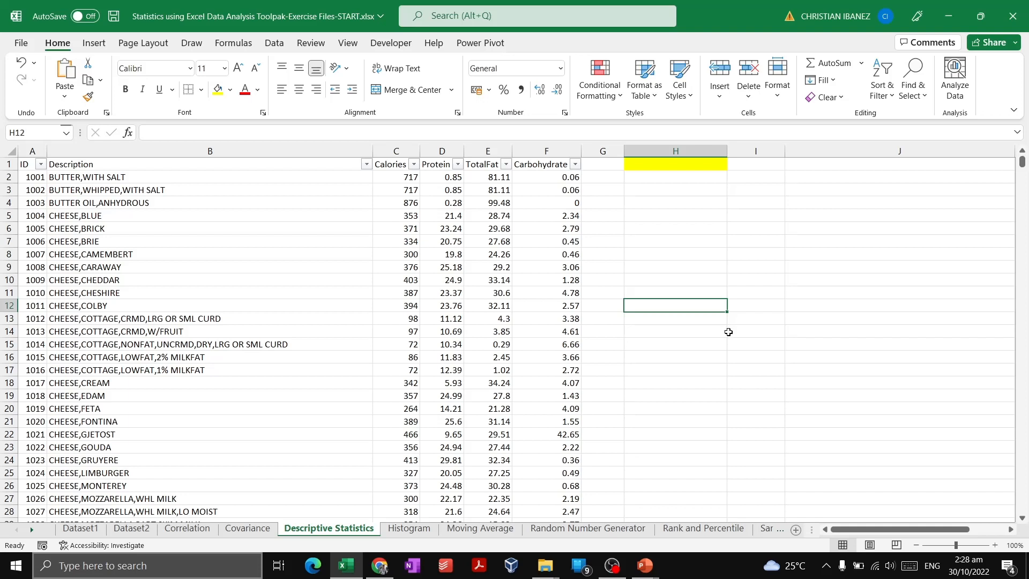
left_click(784, 239)
left_click(412, 294)
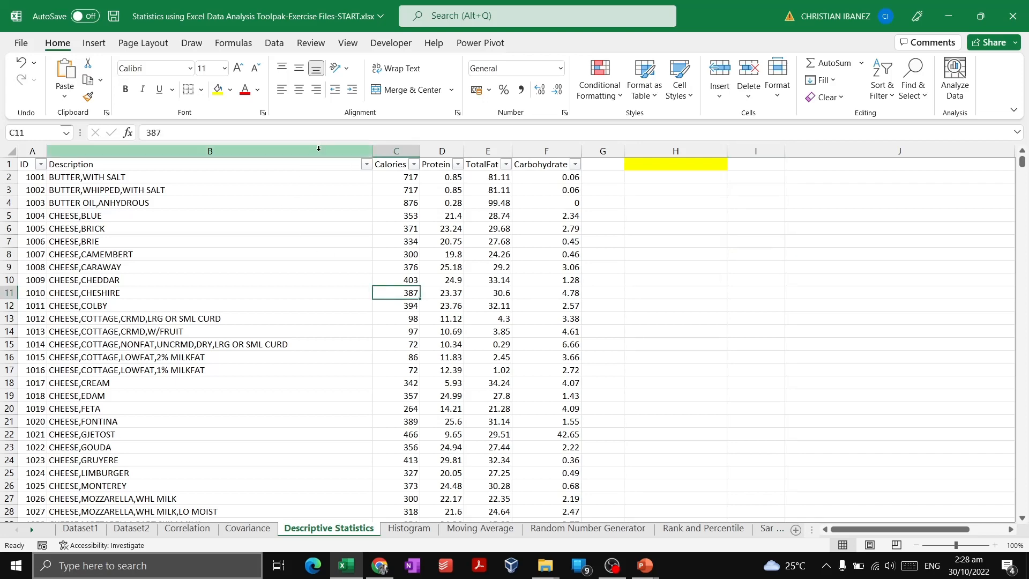
left_click(364, 152)
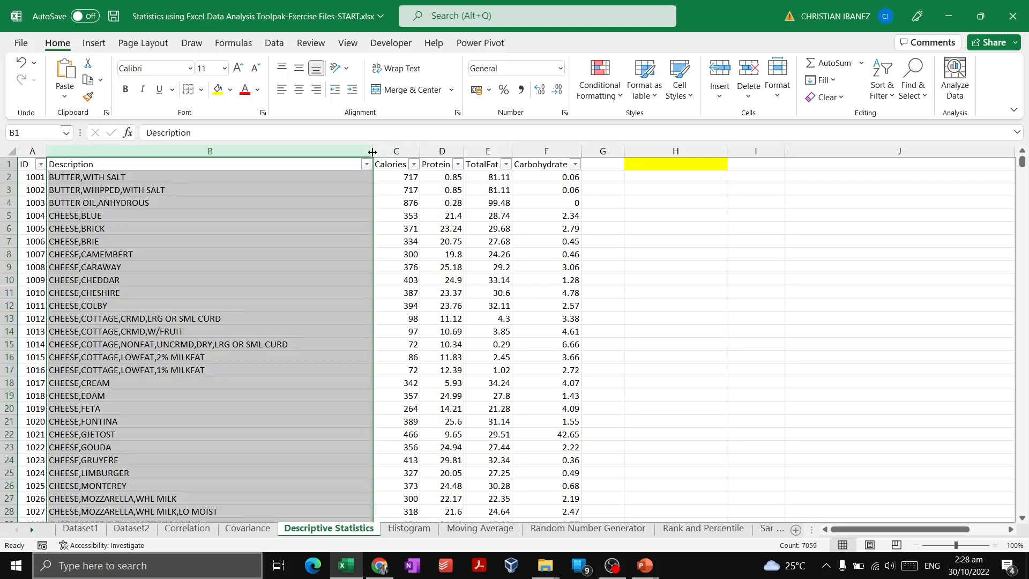
left_click(488, 216)
left_click(602, 237)
left_click(595, 216)
left_click(569, 200)
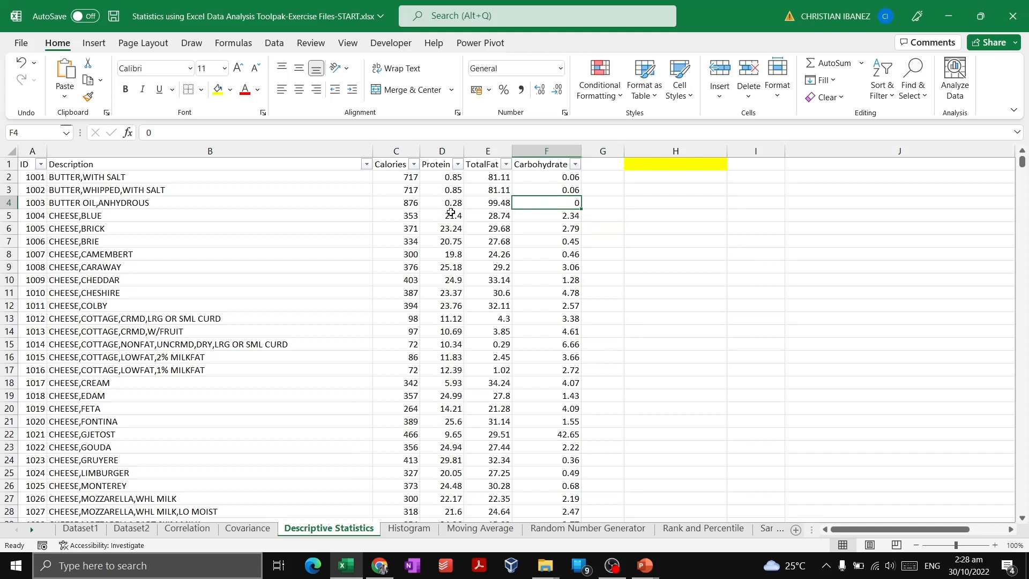
left_click(451, 217)
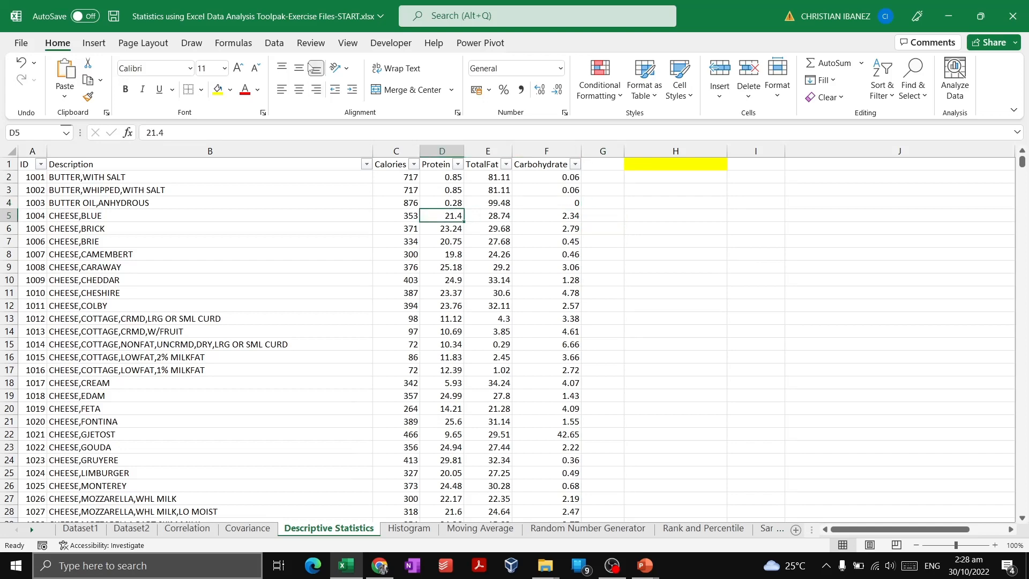
Start the Descriptive Statistics tool from the Data Analysis tools
left_click(278, 44)
left_click(958, 80)
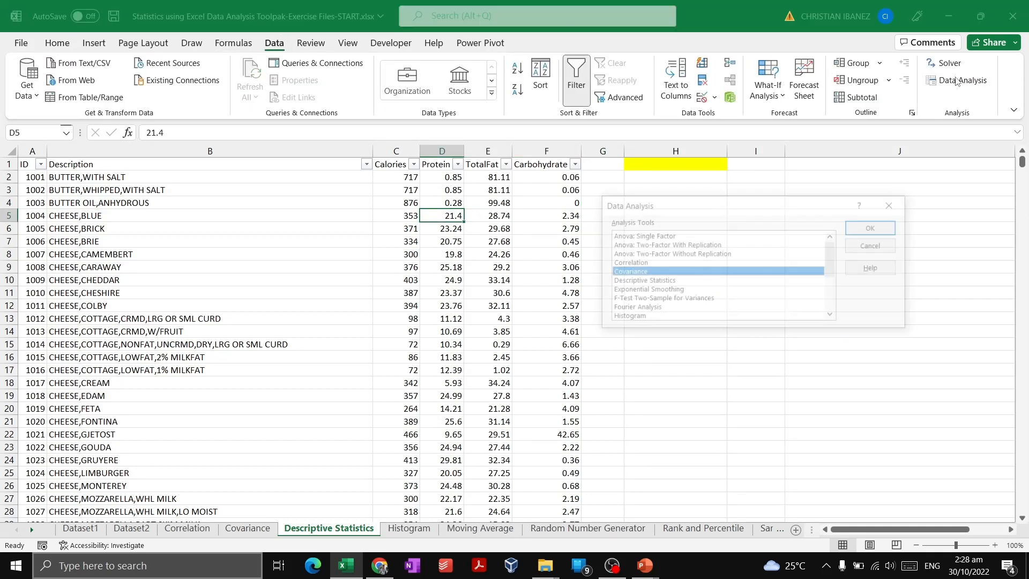
left_click_drag(735, 209, 802, 204)
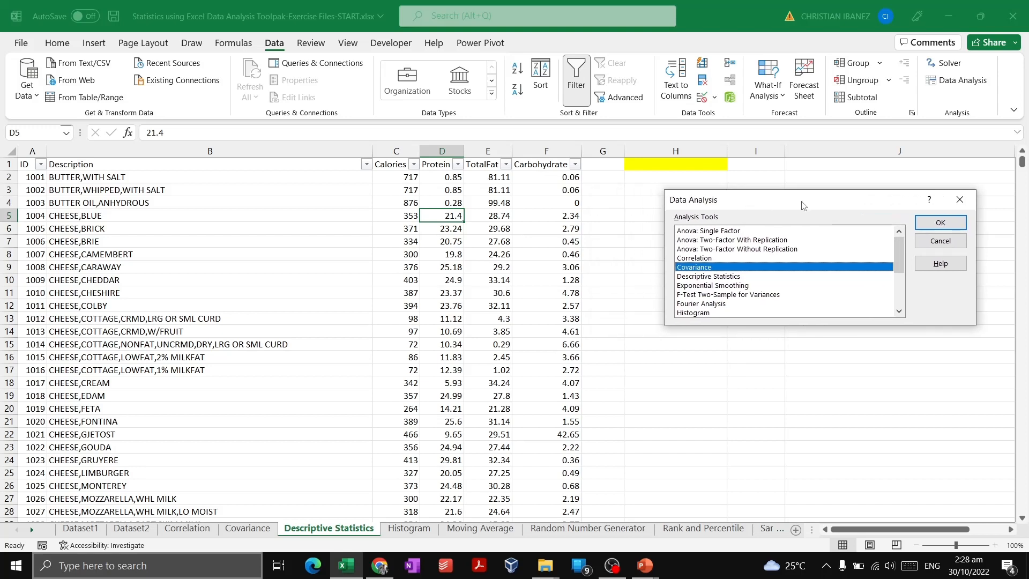
left_click(740, 278)
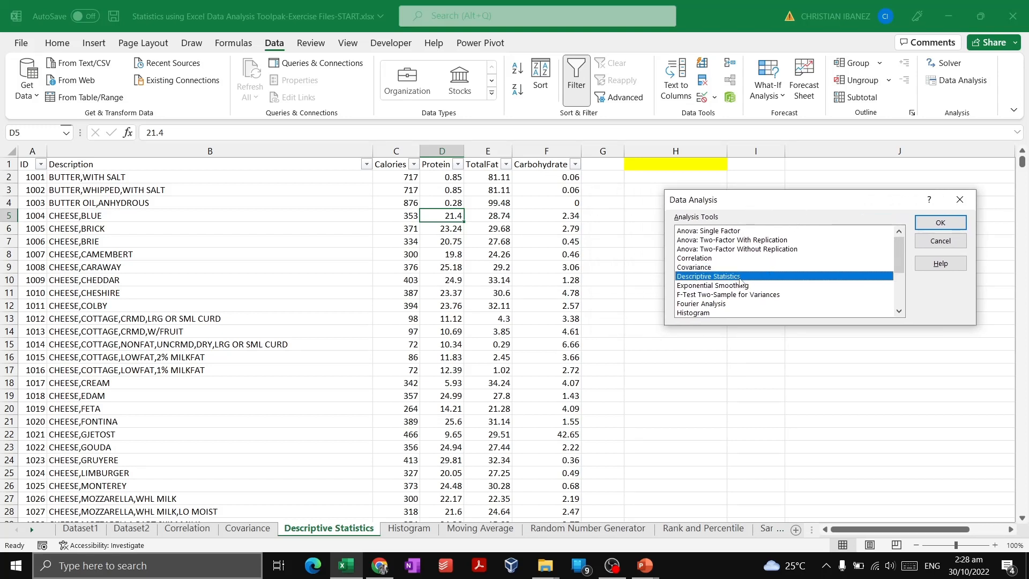
left_click(949, 227)
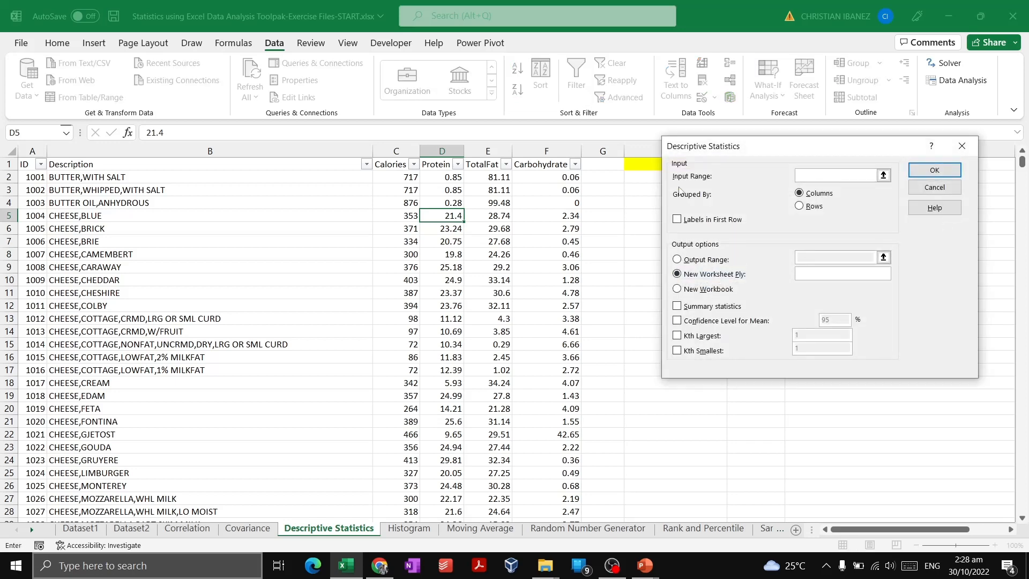
Set the input range to the whole Carbohydrate column, $F:$F, and mark its first row as labels
left_click_drag(752, 146, 716, 198)
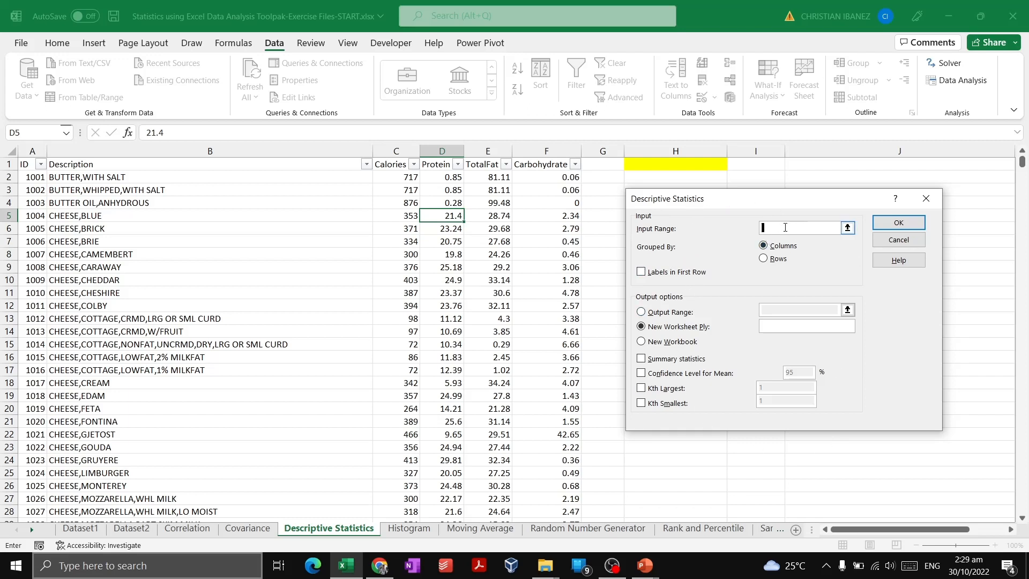
left_click(559, 154)
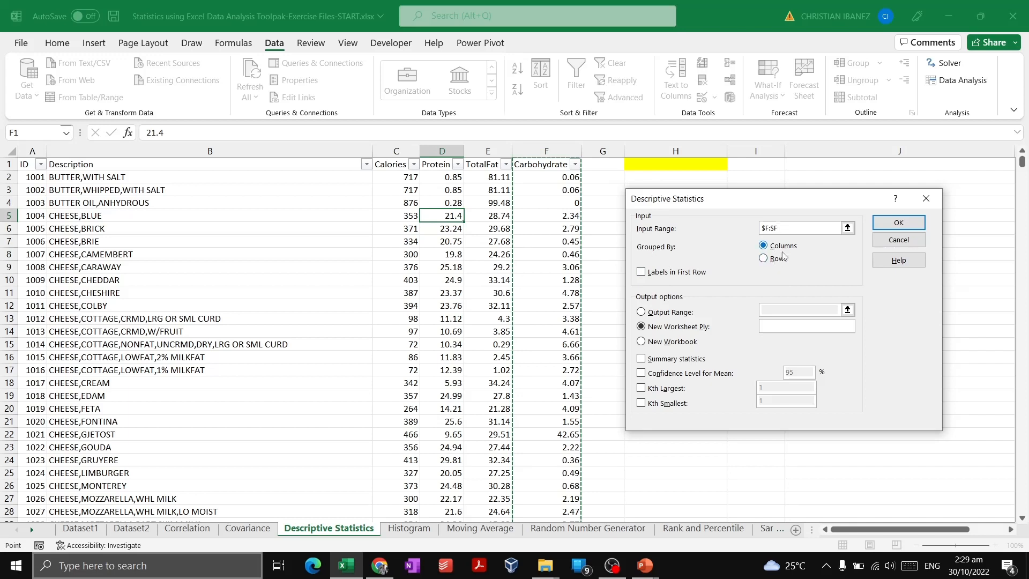
left_click(642, 273)
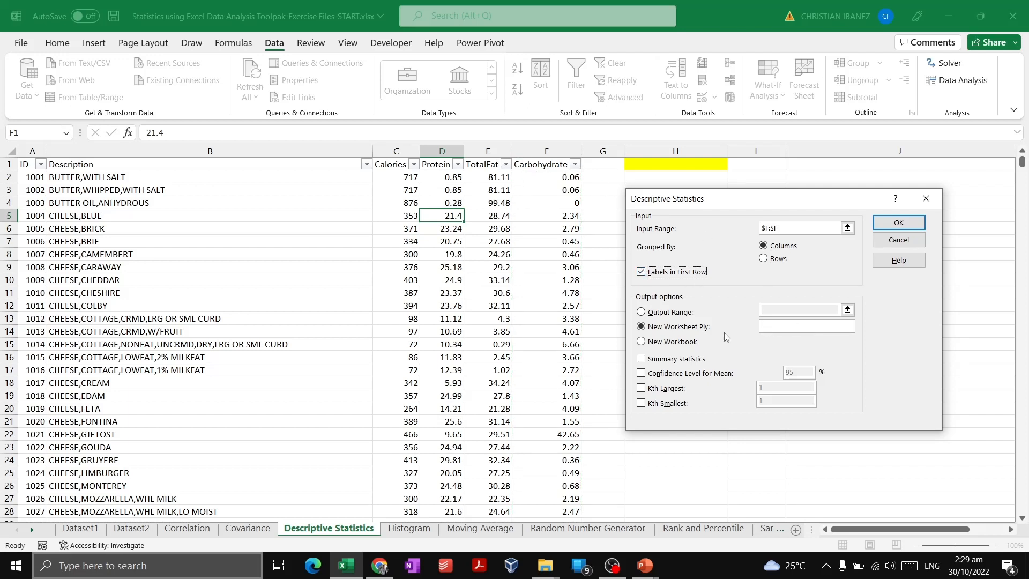
Send the output to a range on the same sheet starting at the yellow cell, $H$1
left_click(670, 315)
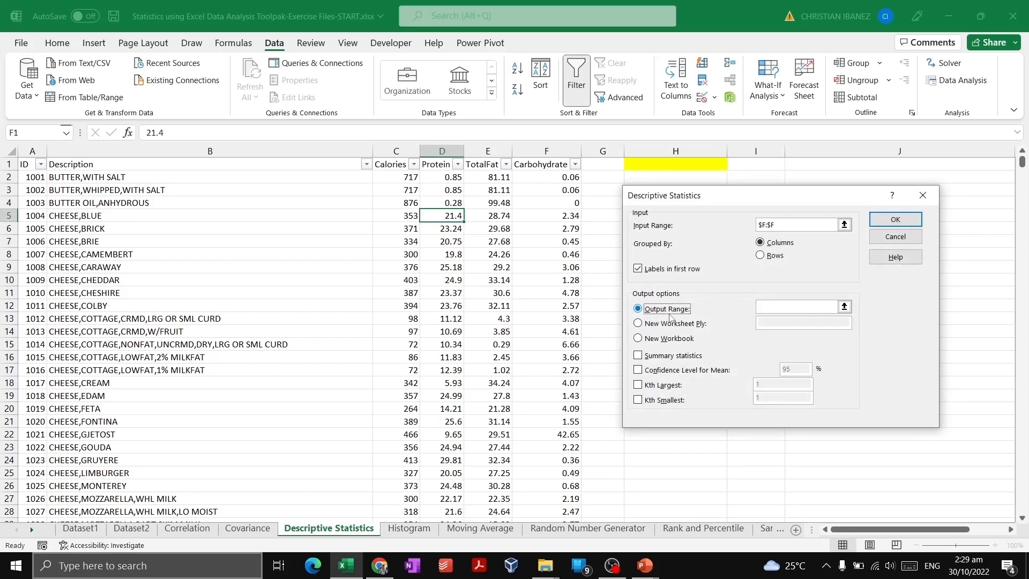
left_click(781, 306)
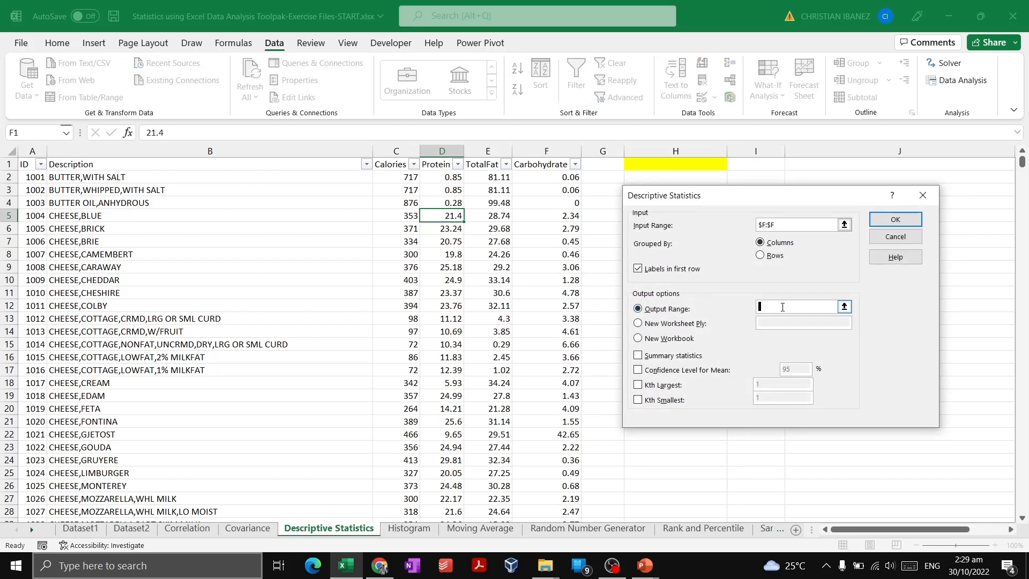
left_click(706, 169)
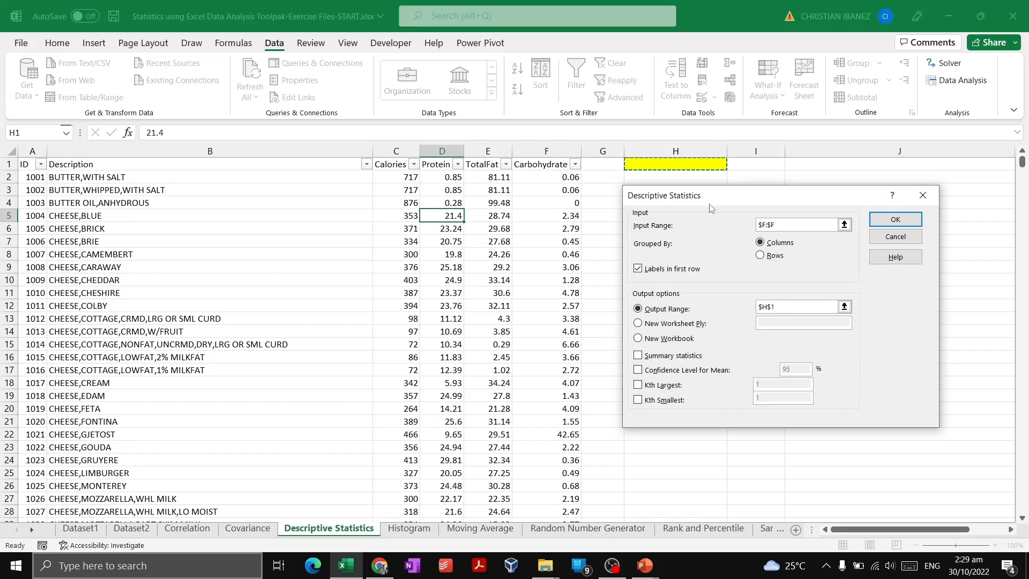
left_click_drag(722, 195, 730, 193)
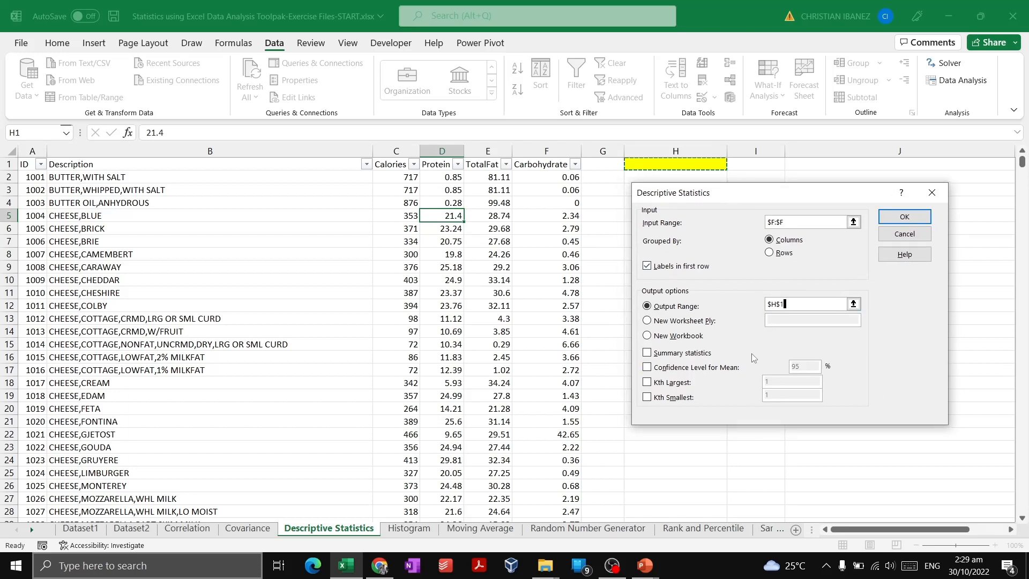
Include summary statistics, the 95% confidence level for the mean, and the Kth largest and Kth smallest values
left_click(647, 353)
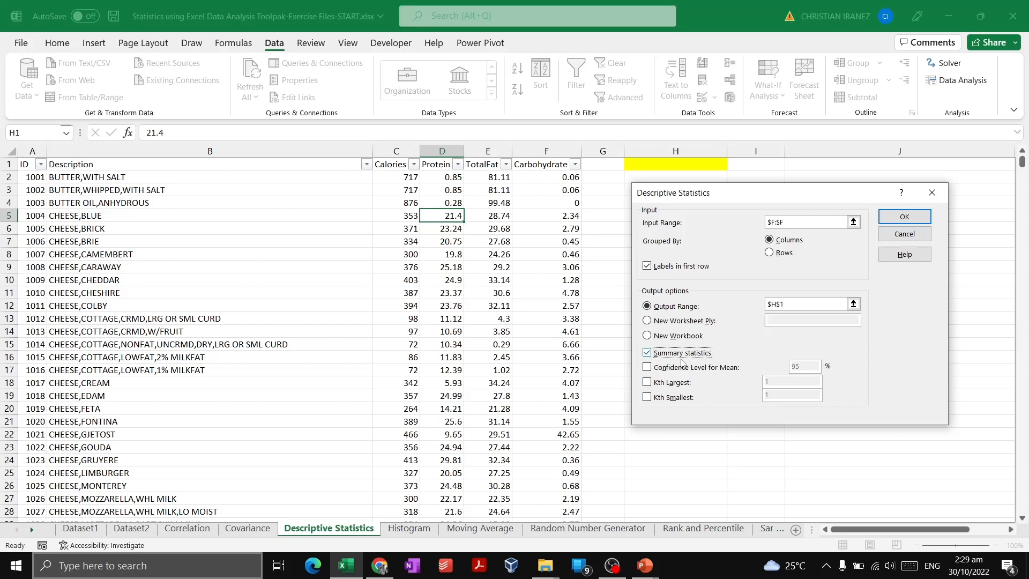
left_click(647, 368)
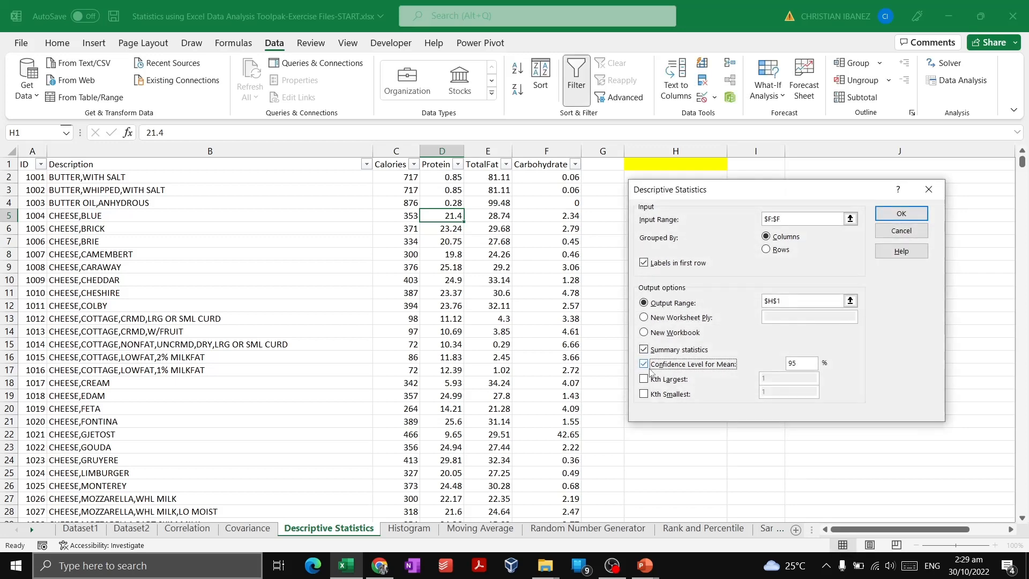
left_click(649, 378)
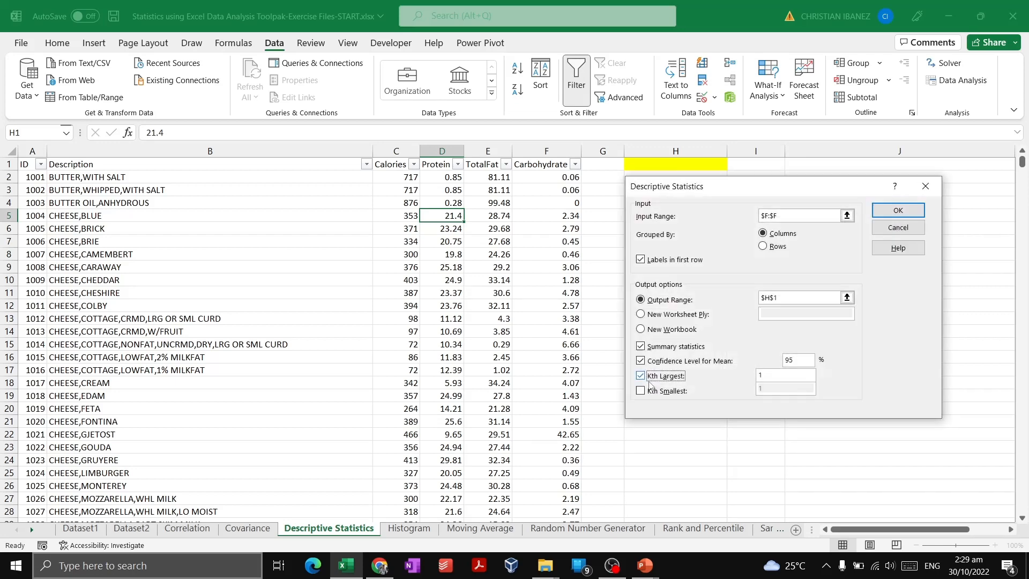
left_click(651, 391)
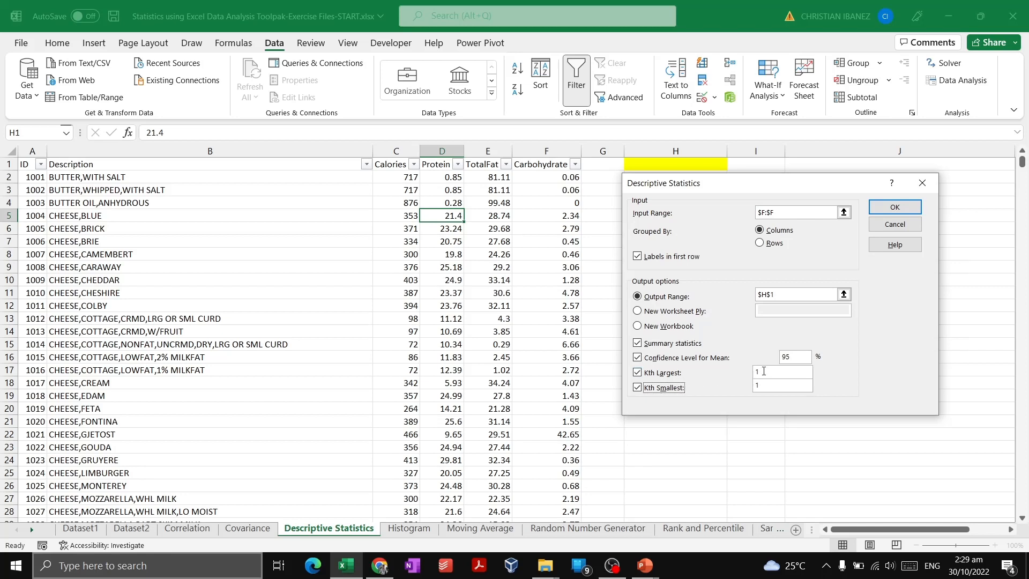
Use 1 for both Kth Largest and Kth Smallest and run the descriptive statistics analysis
left_click_drag(764, 370, 753, 393)
left_click(763, 372)
left_click_drag(761, 373, 756, 371)
left_click(768, 370)
left_click_drag(753, 374, 752, 375)
left_click(772, 388)
left_click(772, 373)
left_click_drag(739, 192, 742, 239)
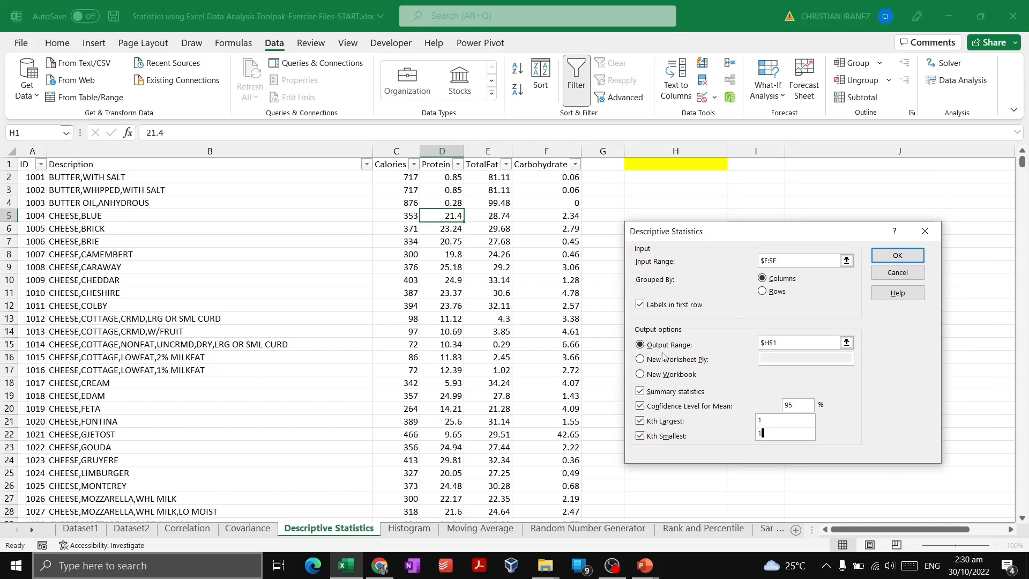
left_click(919, 258)
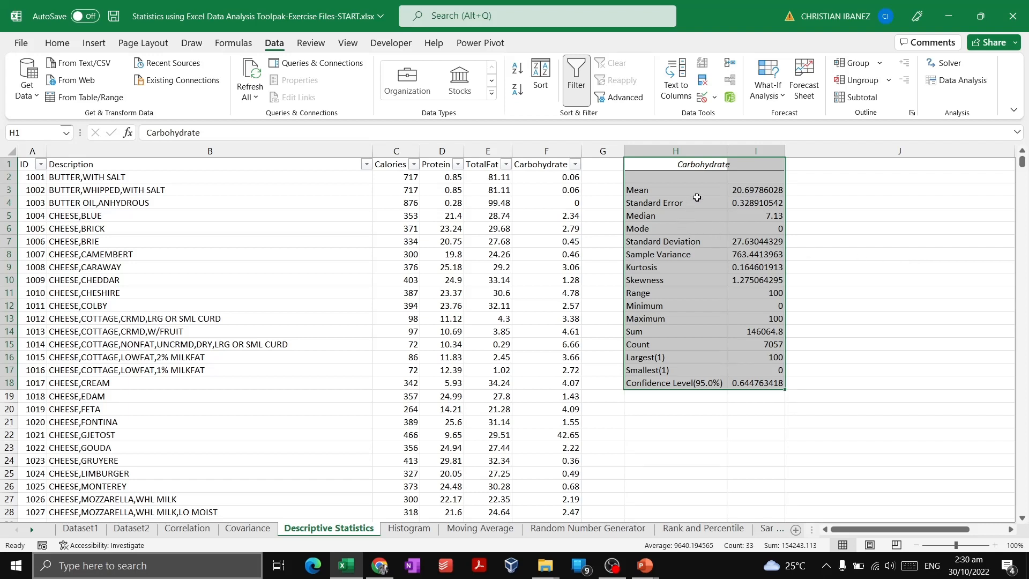
Examine the Carbohydrate summary's heading, statistic labels and values against the source column
left_click(697, 200)
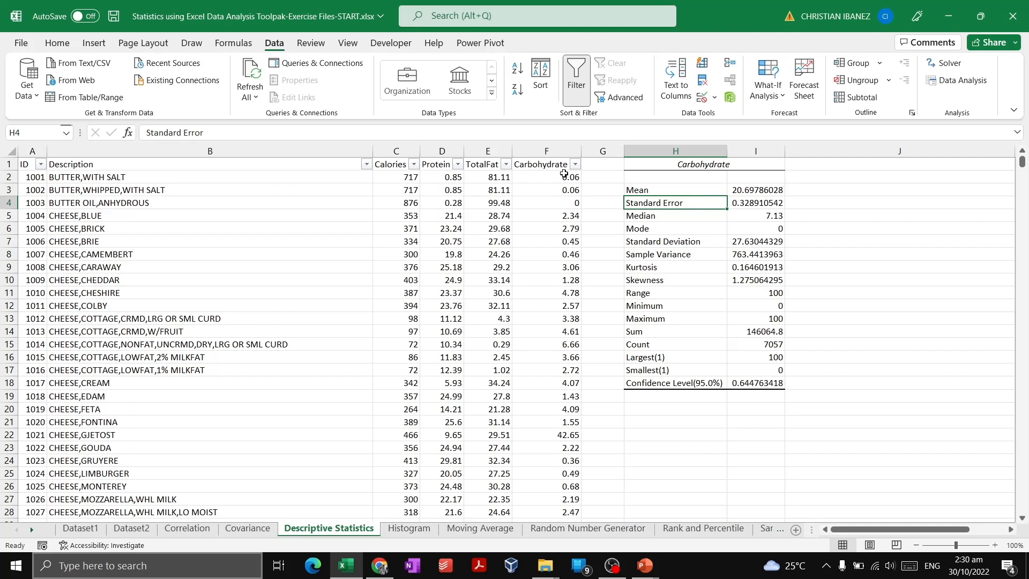
left_click(563, 151)
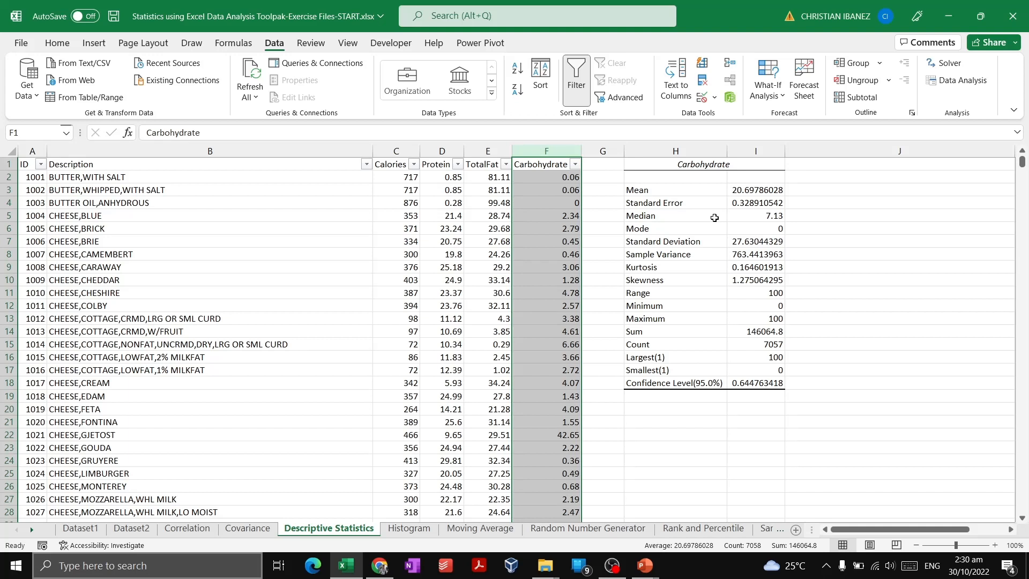
left_click(706, 194)
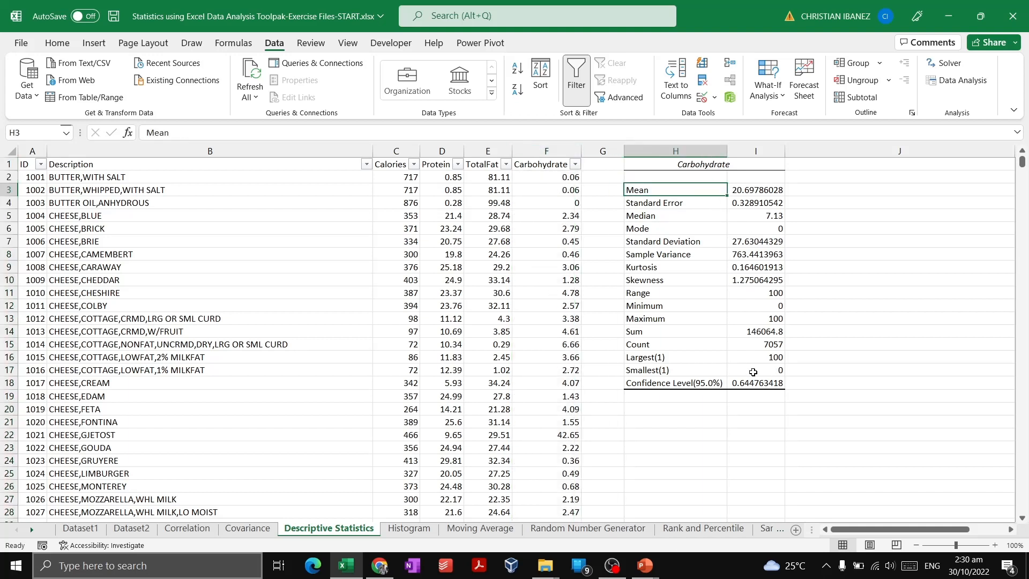
left_click_drag(755, 383, 694, 379)
left_click(753, 208)
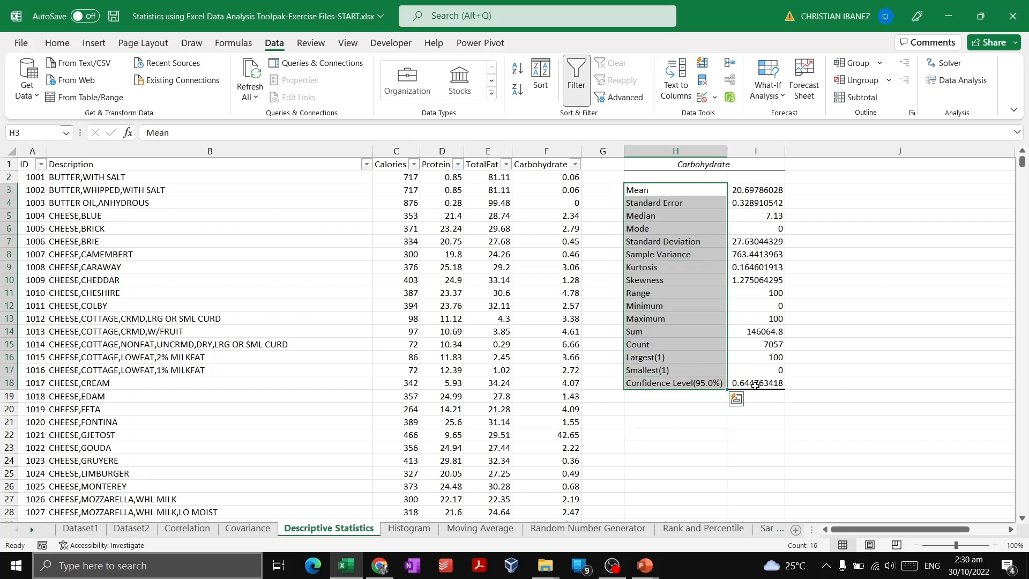
left_click_drag(756, 383, 759, 186)
left_click(643, 228)
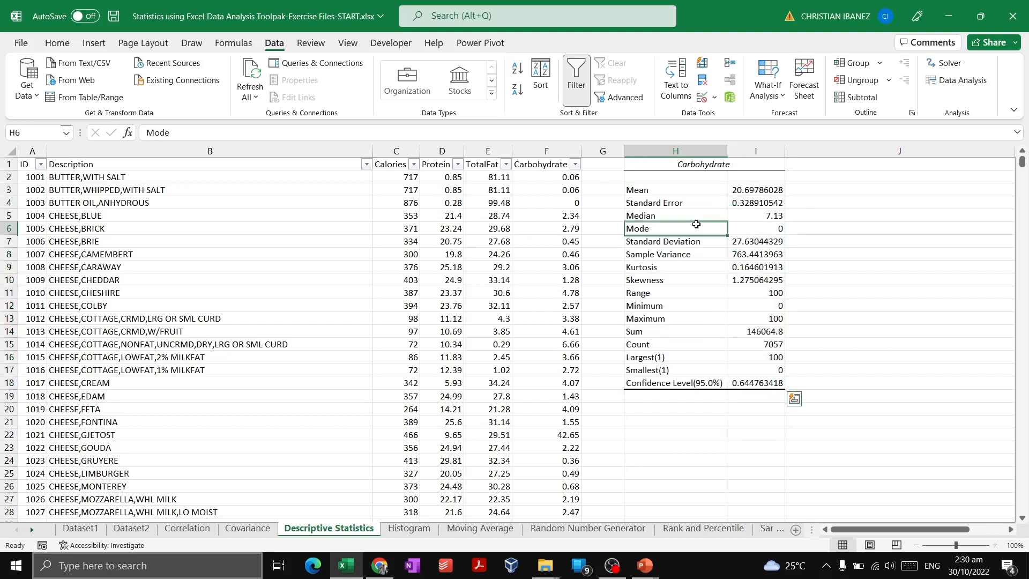
left_click(707, 164)
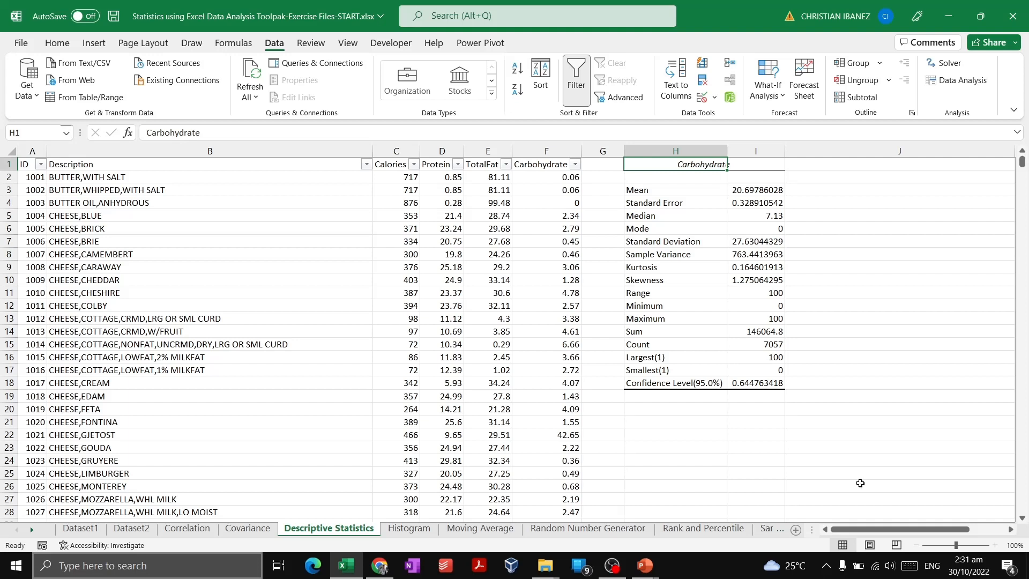
Go through the Carbohydrate summary's statistics one by one from Mean down to Skewness
left_click(684, 382)
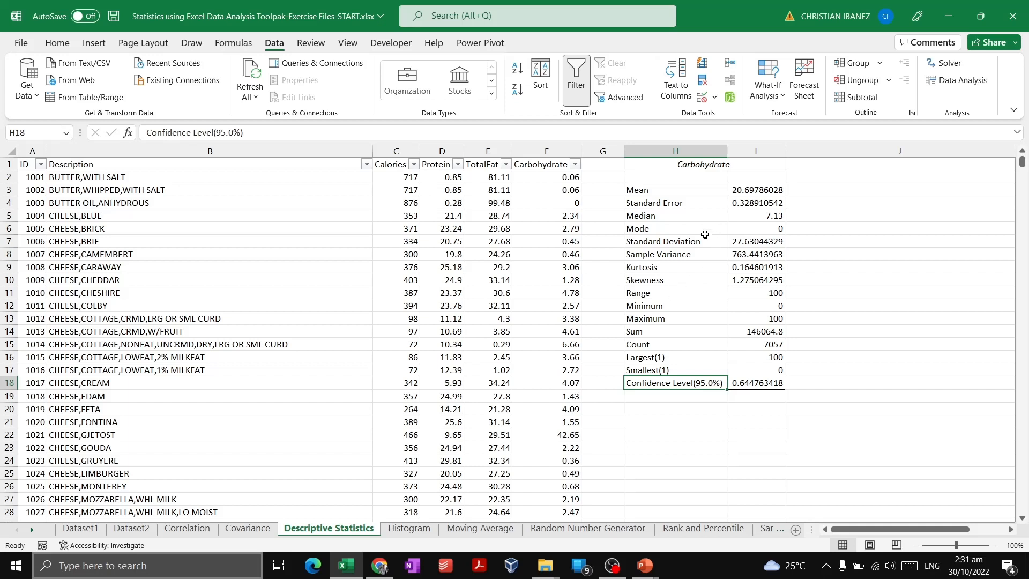
left_click(686, 227)
left_click(683, 191)
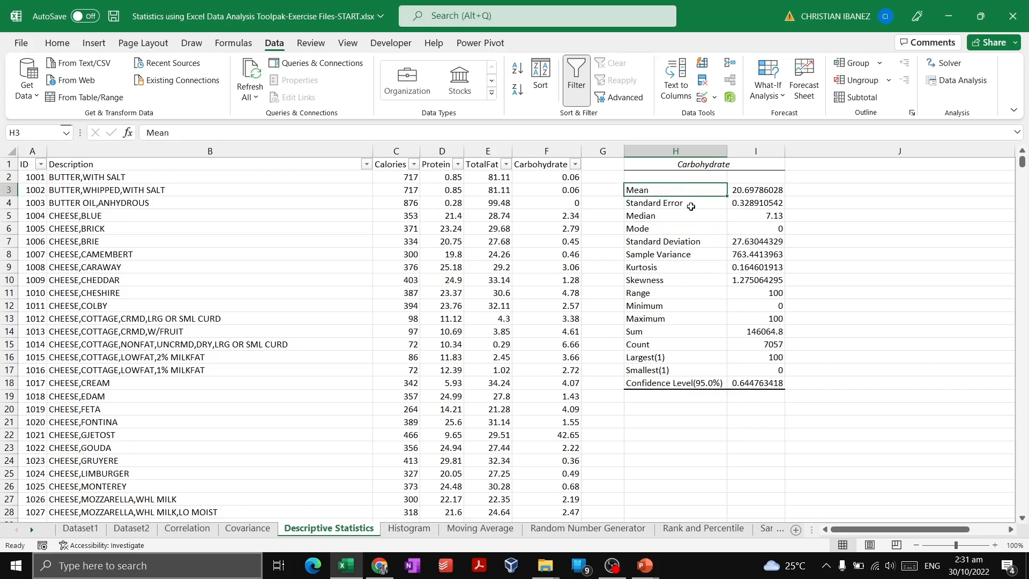
left_click(693, 204)
left_click(699, 217)
left_click(697, 231)
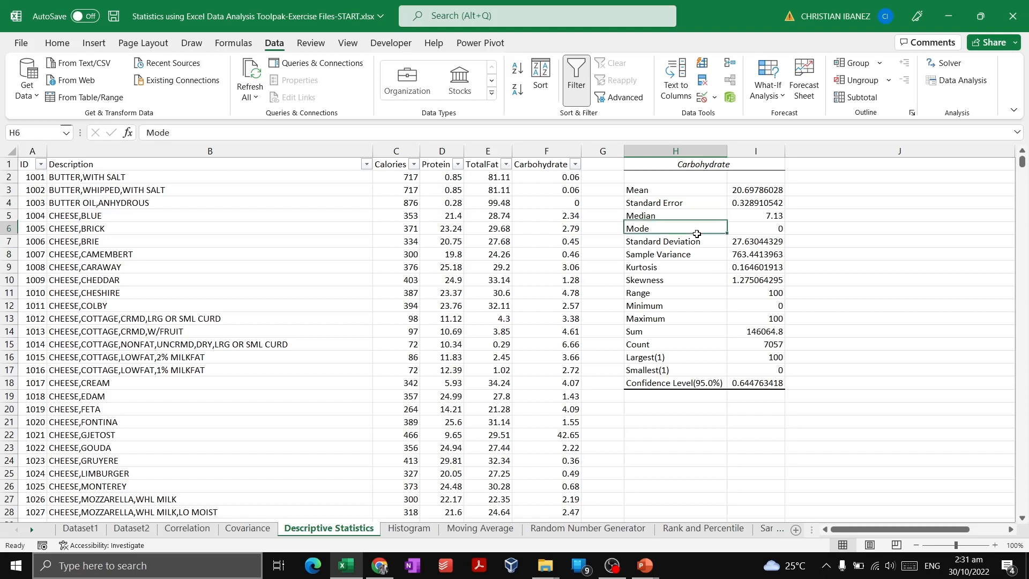
left_click(706, 243)
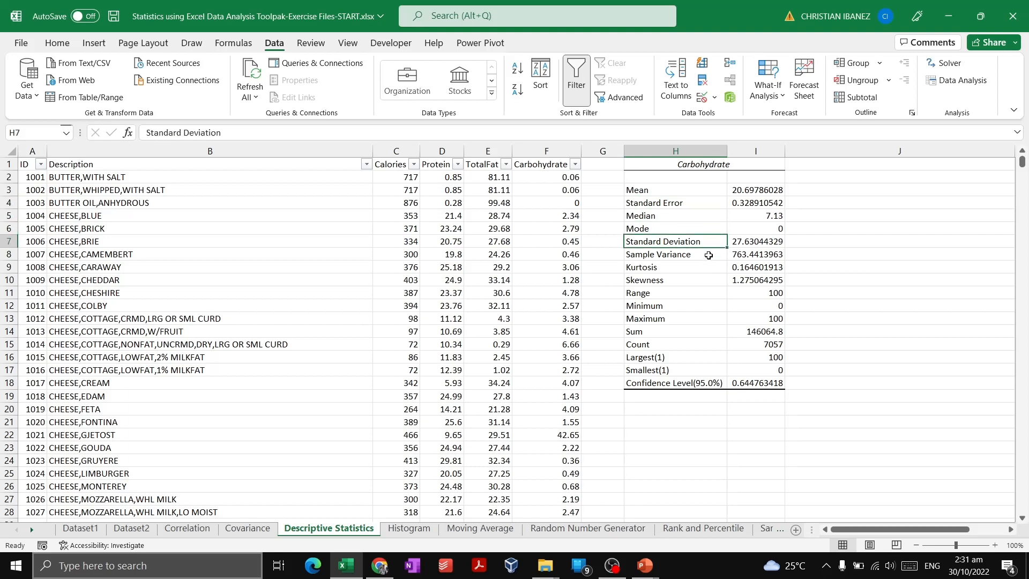
left_click(708, 260)
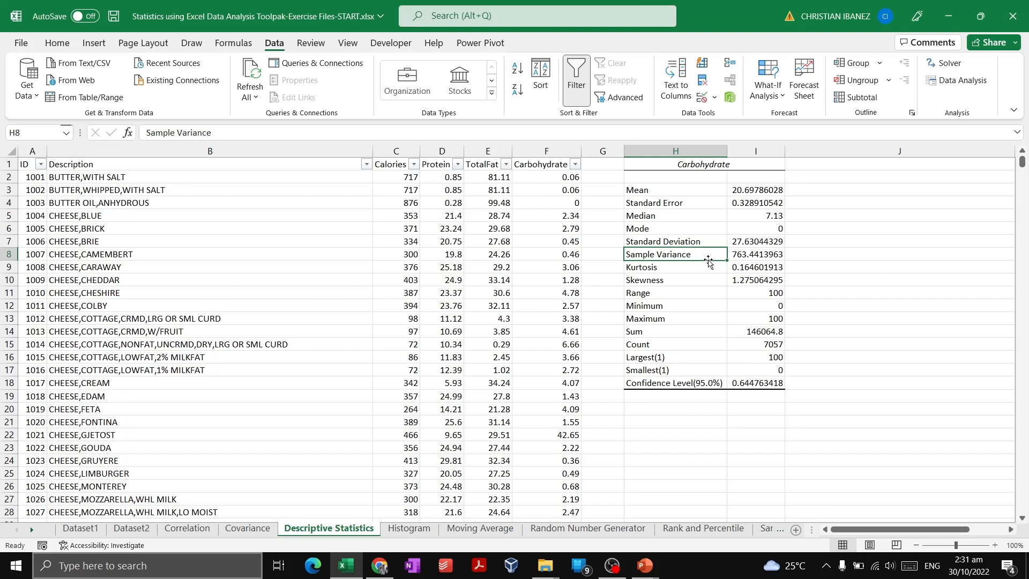
left_click(716, 268)
left_click(711, 279)
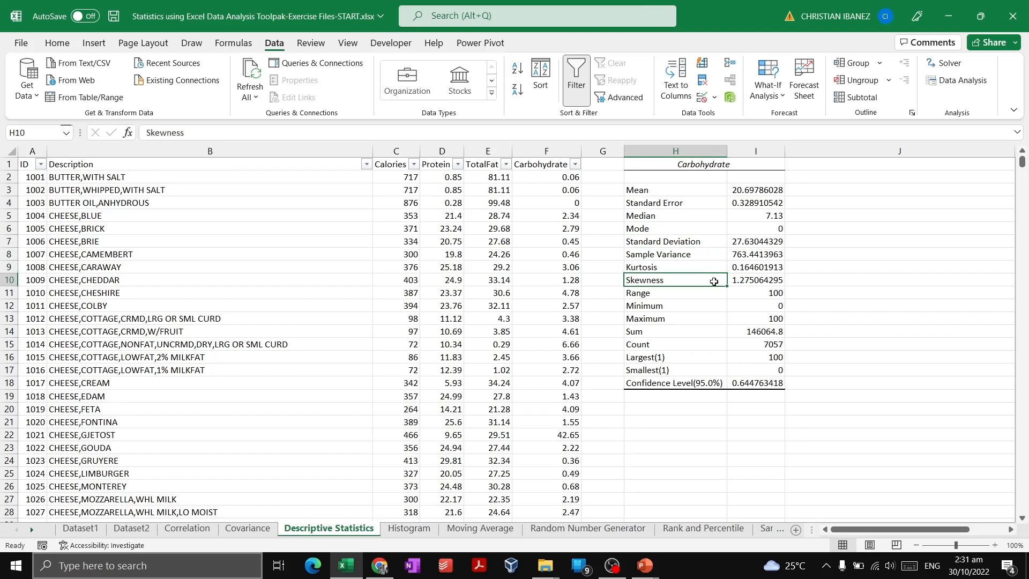
Go through the remaining Carbohydrate statistics from Range down to Confidence Level(95.0%)
left_click(714, 296)
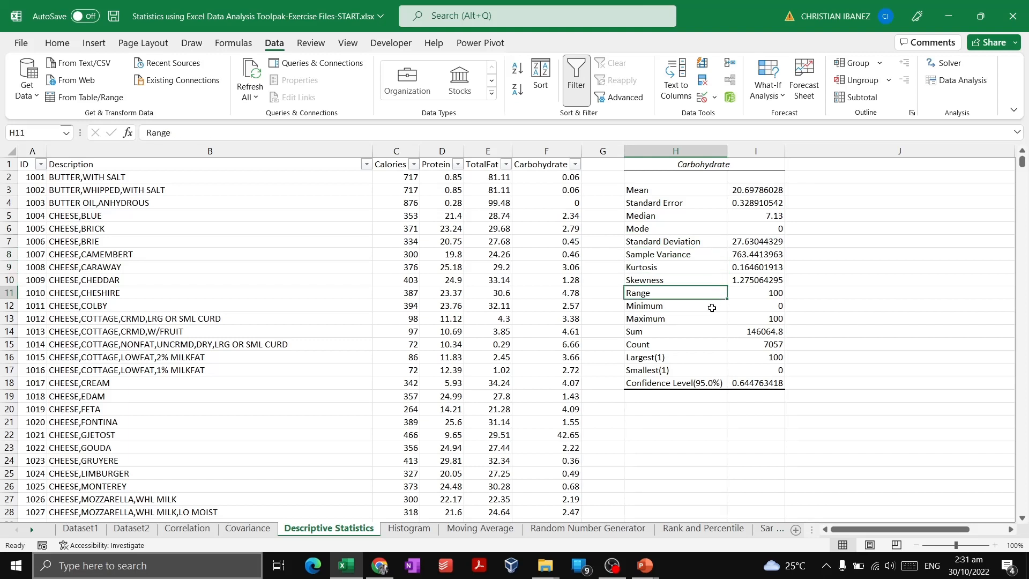
left_click(713, 307)
left_click(707, 320)
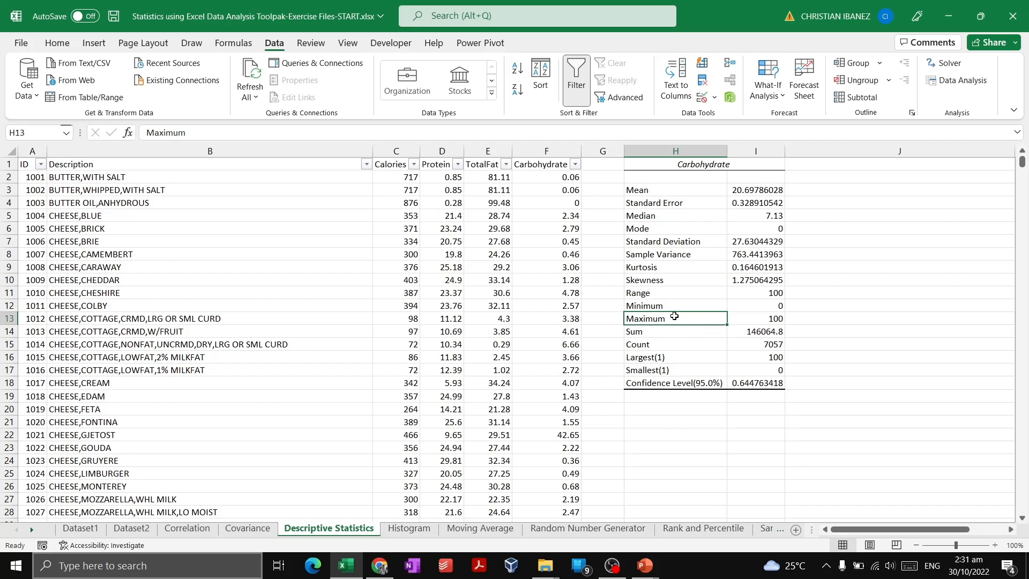
left_click(671, 329)
left_click(673, 345)
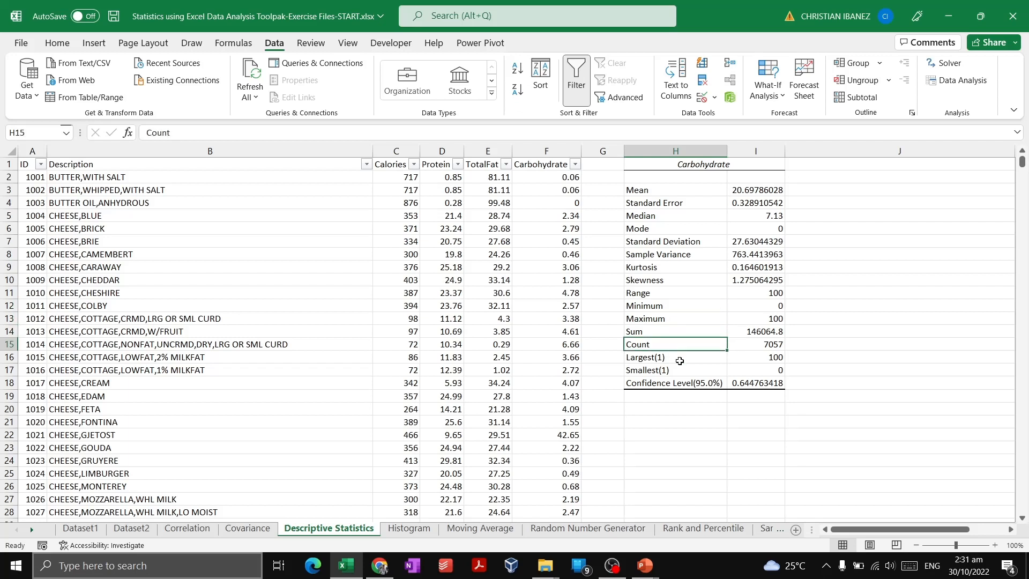
left_click(681, 355)
left_click(690, 371)
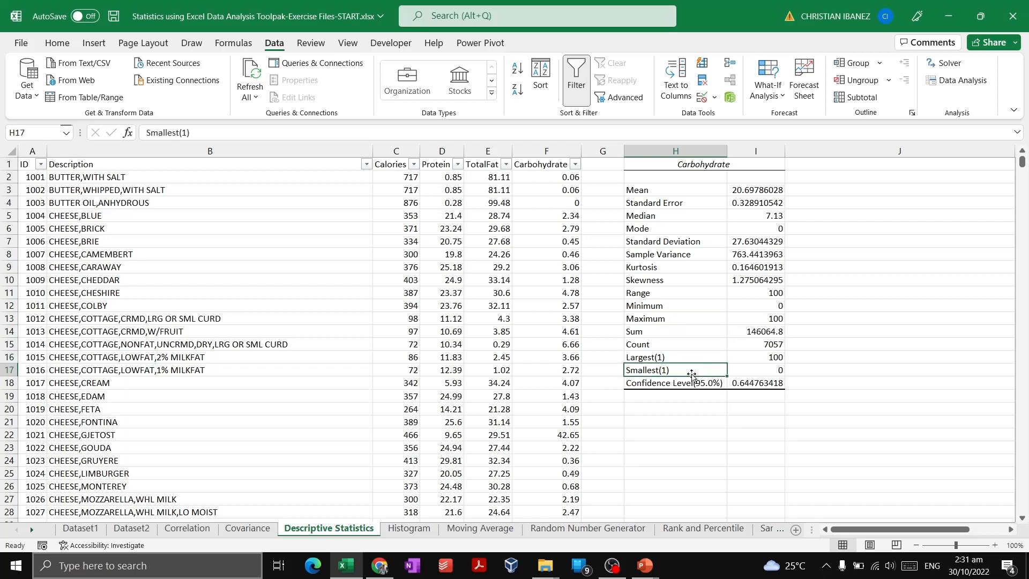
left_click(703, 387)
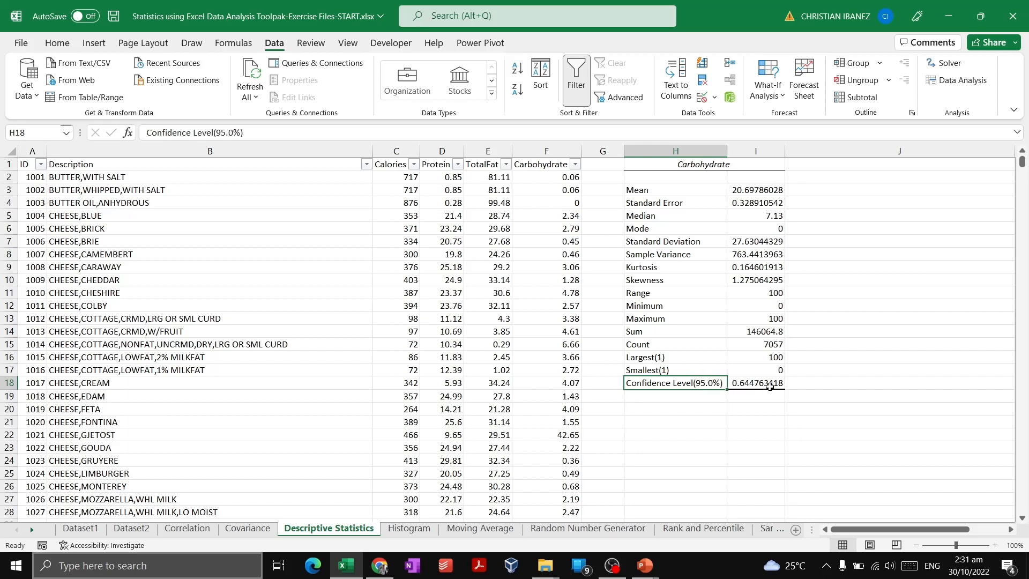
Review the full block of Carbohydrate statistics in H3:I18, including the Minimum and Sample Variance rows
left_click_drag(771, 386, 671, 198)
left_click(754, 189)
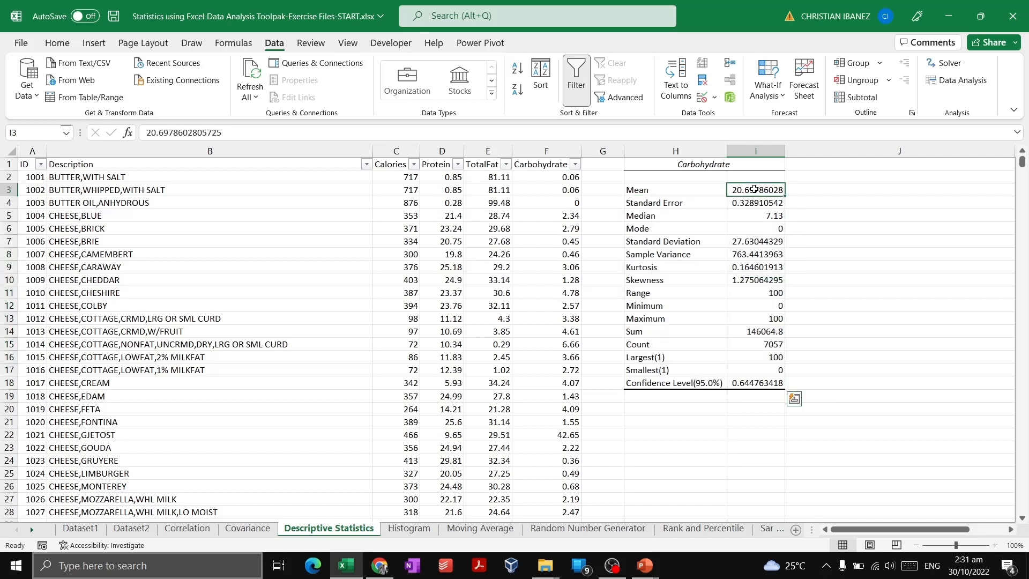
left_click_drag(754, 189, 720, 389)
left_click_drag(709, 385, 709, 385)
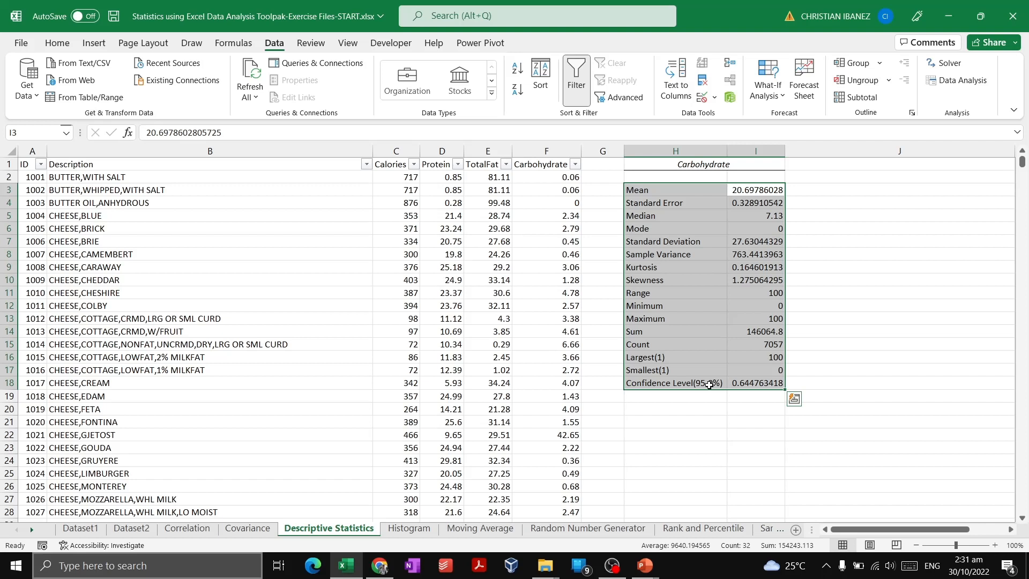
left_click(736, 367)
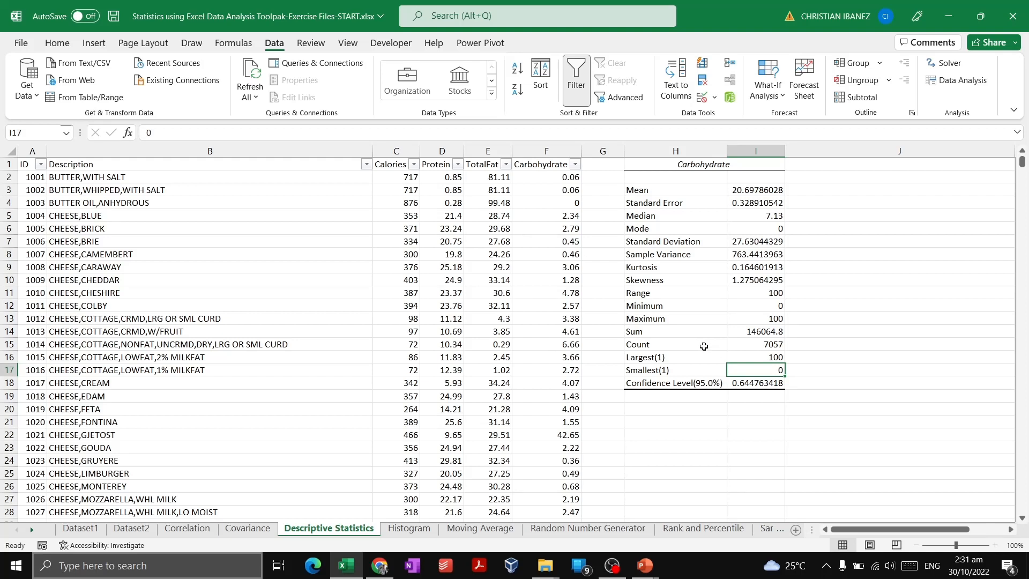
left_click(679, 307)
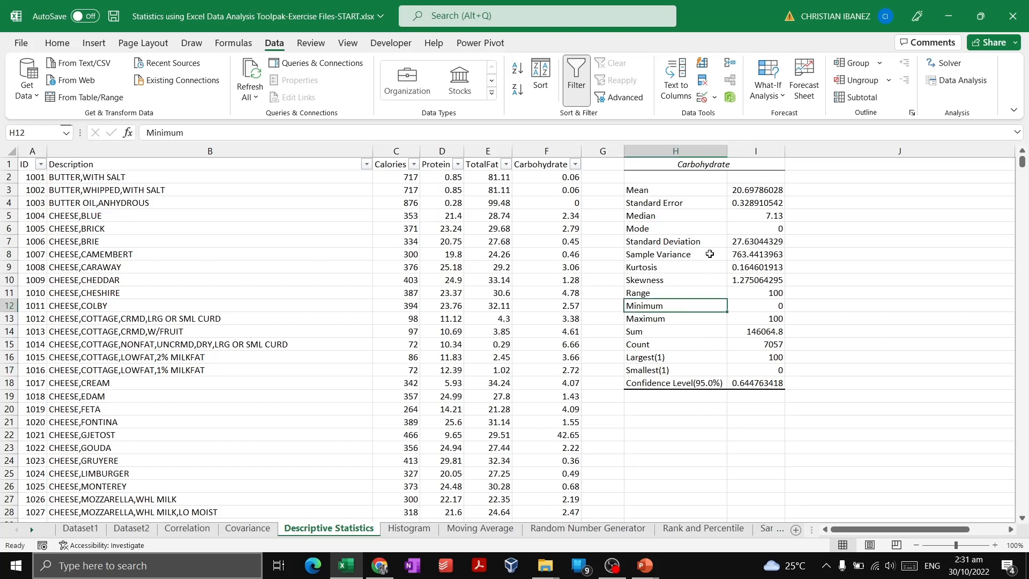
left_click(707, 251)
Narrow the empty column J to bring the formula-based statistics table in columns K and L beside the generated output
left_click_drag(879, 530, 913, 543)
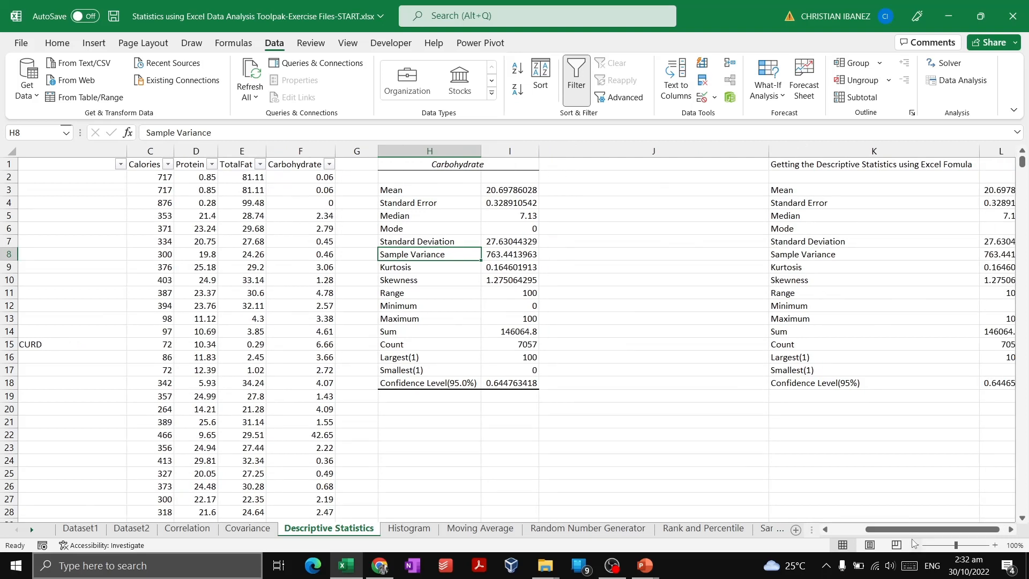
left_click(910, 151)
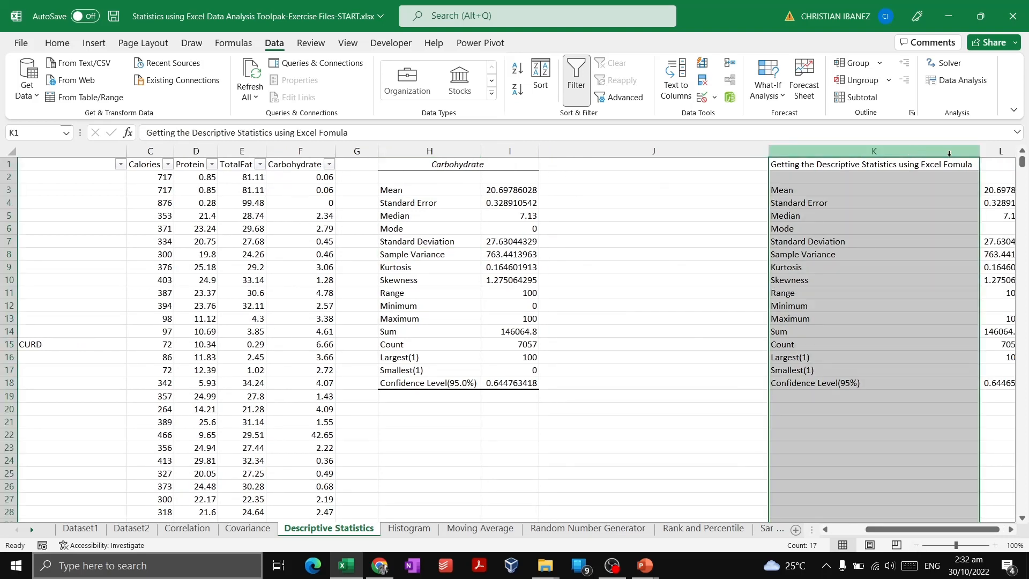
left_click_drag(997, 152, 925, 153)
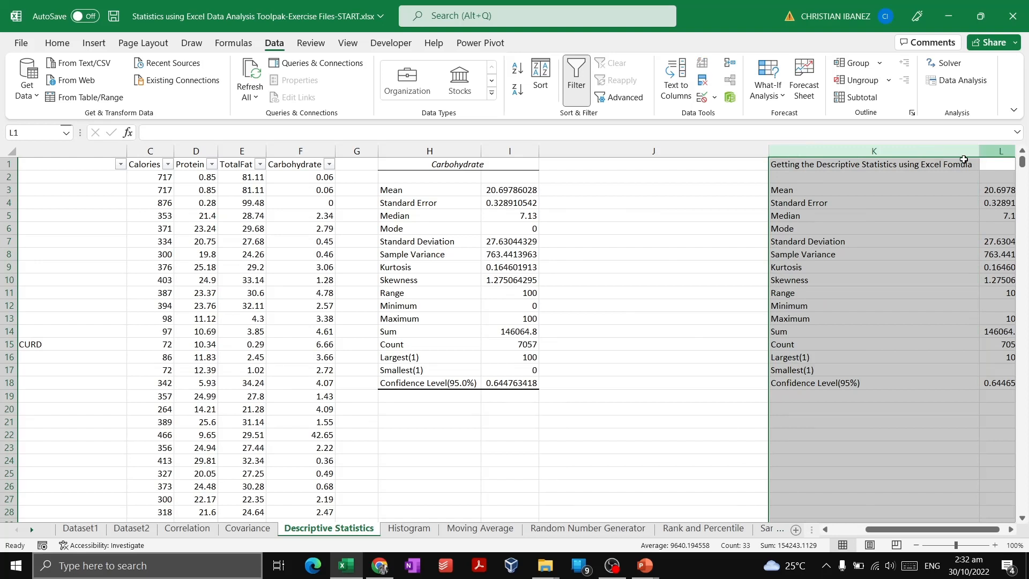
left_click(742, 152)
left_click_drag(763, 153, 618, 158)
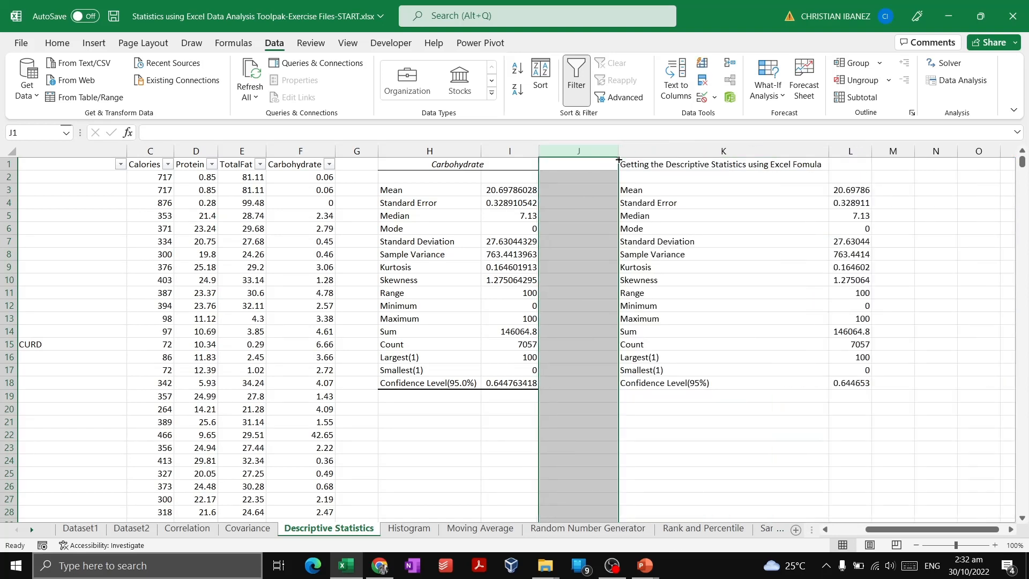
Examine the labels and values of the formula-based statistics table against the generated Carbohydrate summary
left_click(679, 226)
left_click(642, 187)
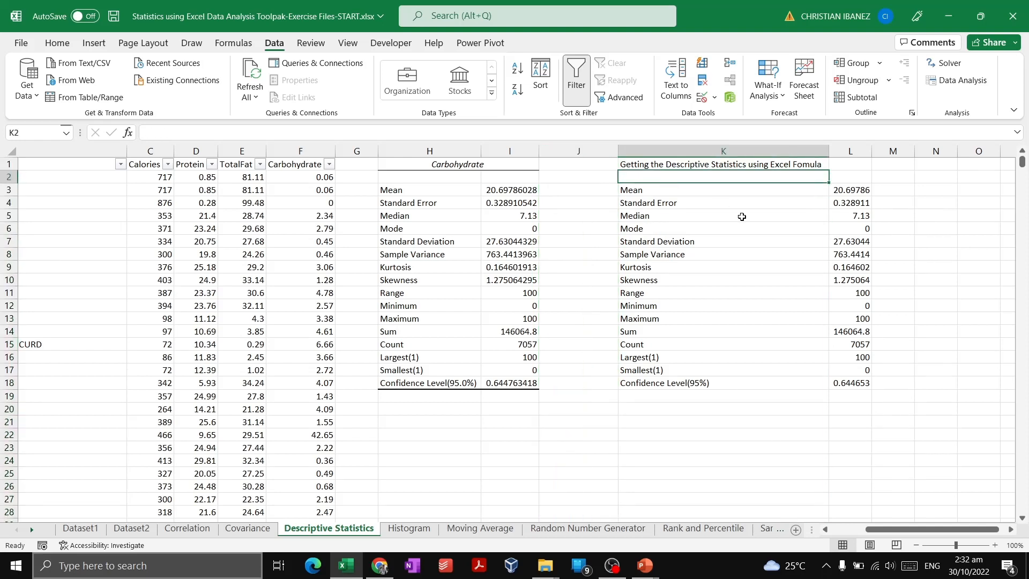
left_click(754, 254)
left_click_drag(846, 192, 750, 387)
left_click(717, 371)
left_click(730, 292)
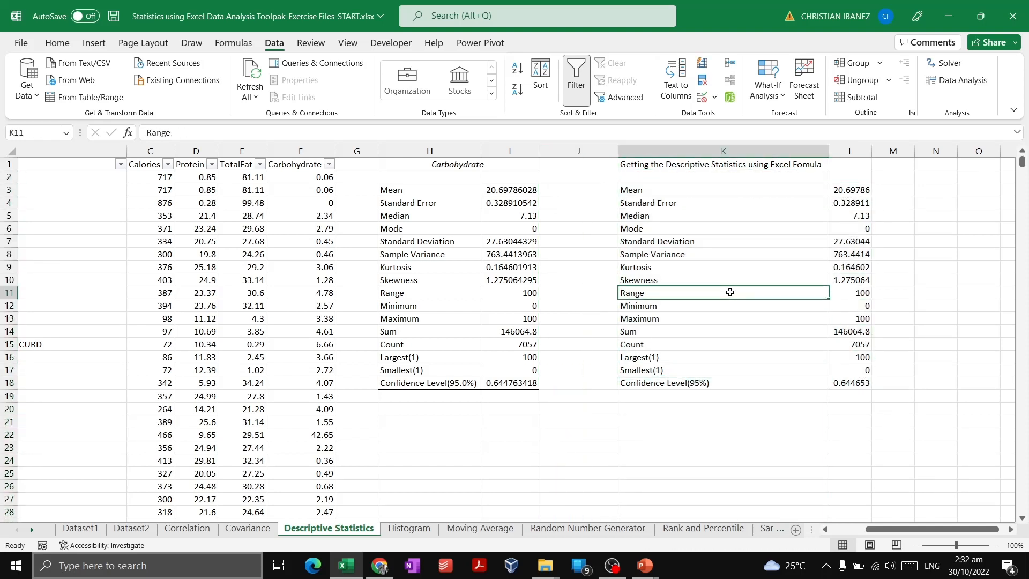
left_click(765, 242)
left_click(769, 193)
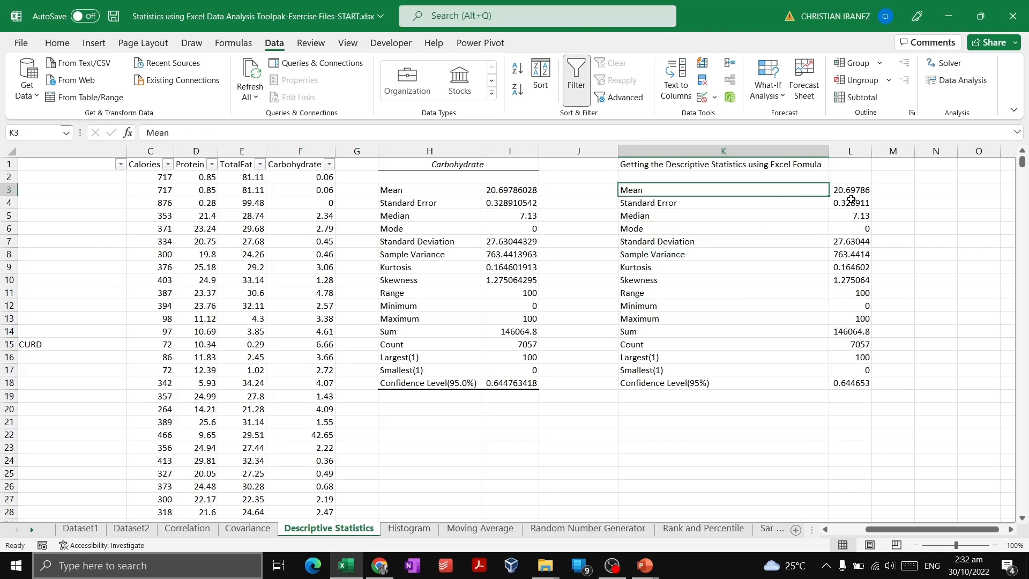
left_click(744, 265)
left_click(749, 242)
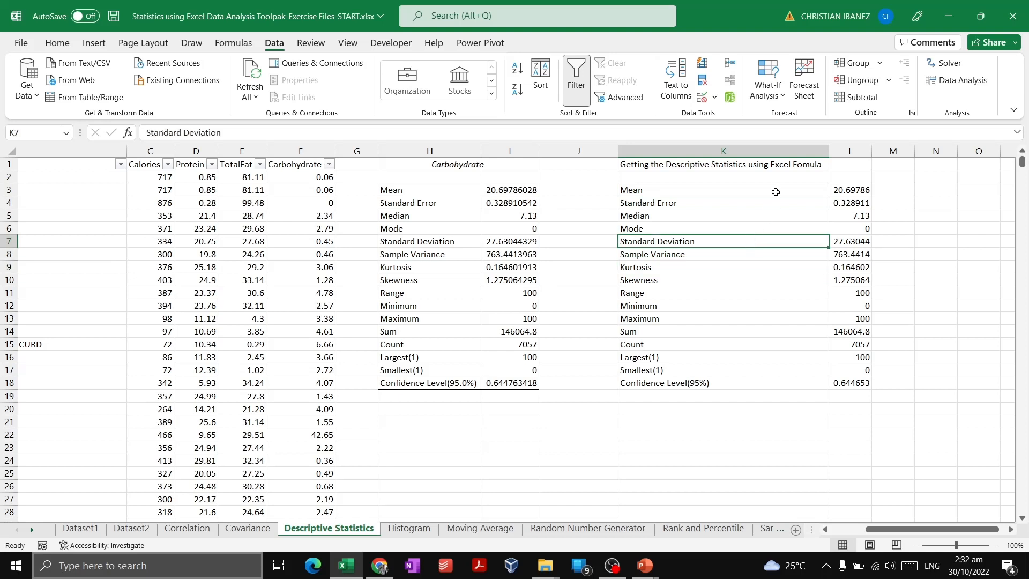
left_click(774, 190)
Inspect the formulas behind the mean and standard error, and check the standard deviation cell I7 that the latter references
left_click(846, 191)
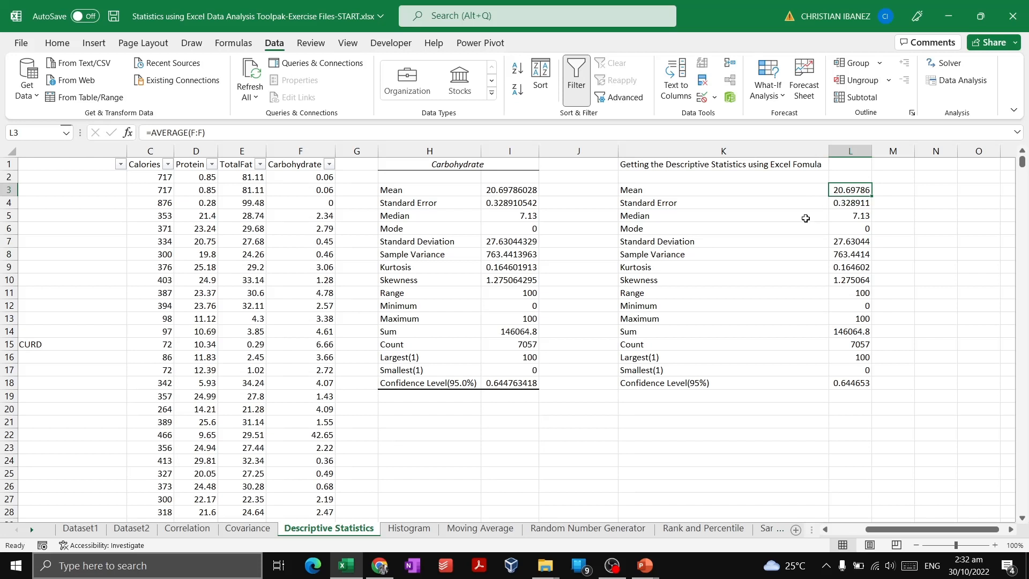
left_click(854, 201)
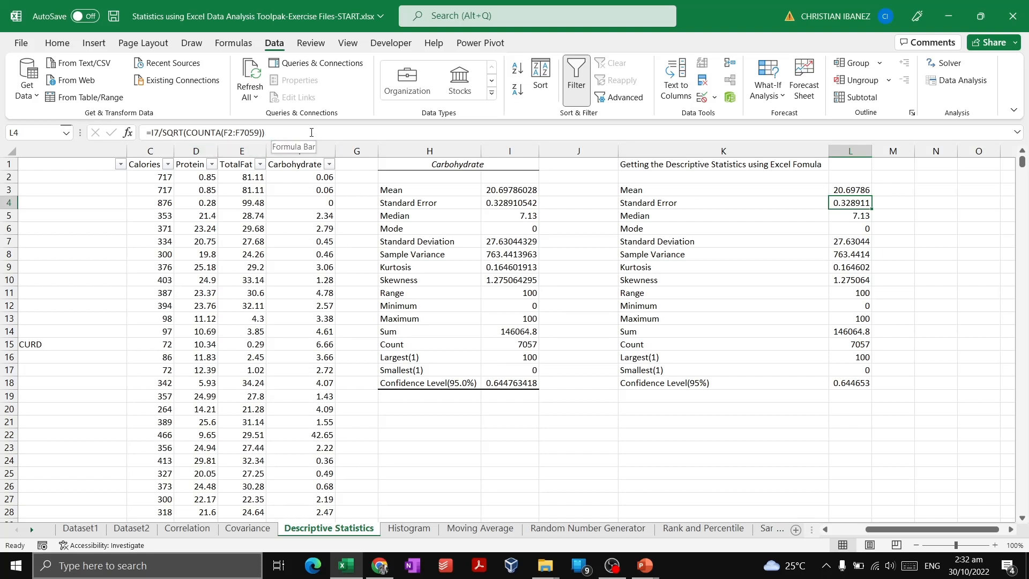
left_click(756, 228)
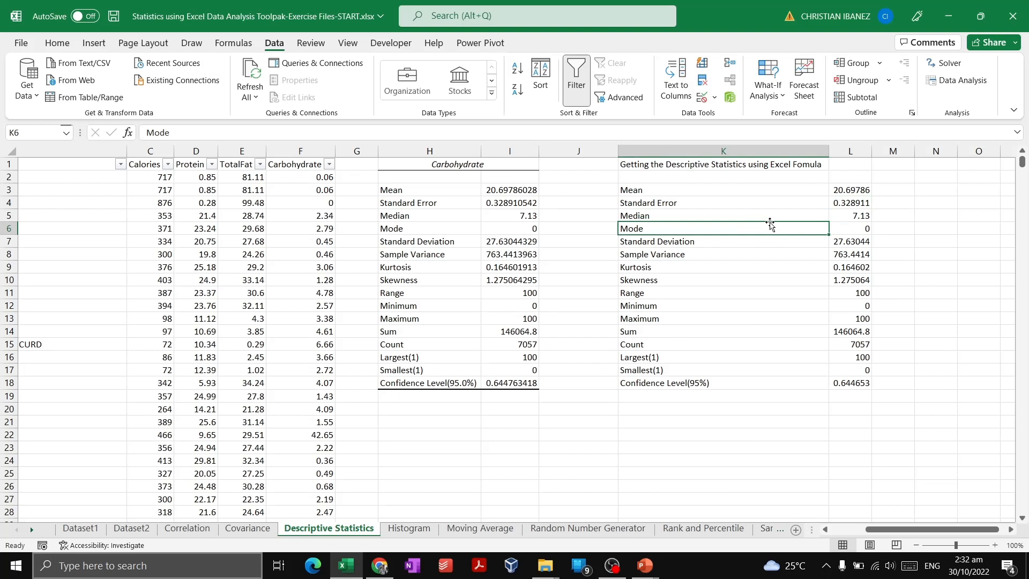
left_click(833, 214)
left_click(486, 201)
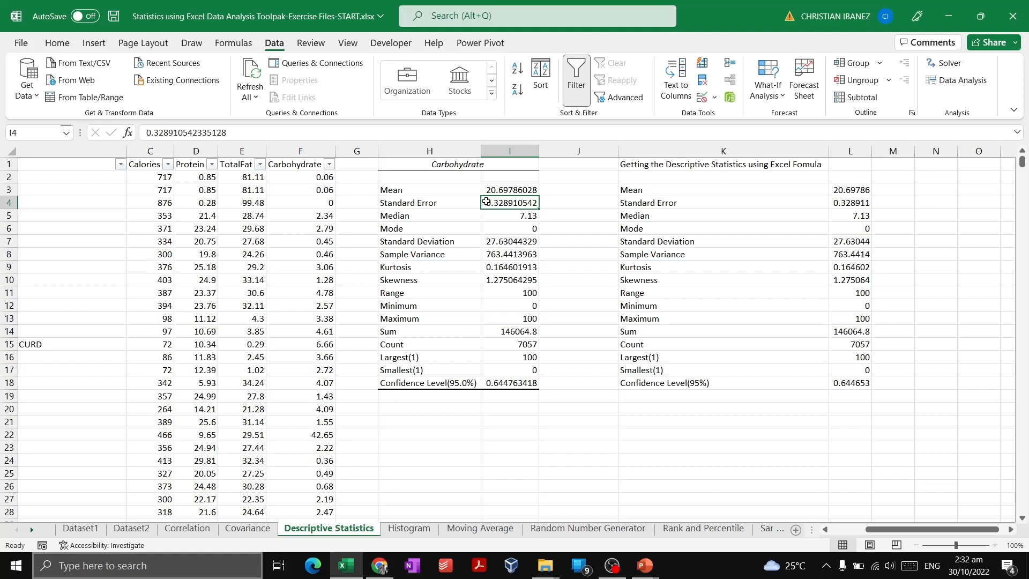
left_click(508, 242)
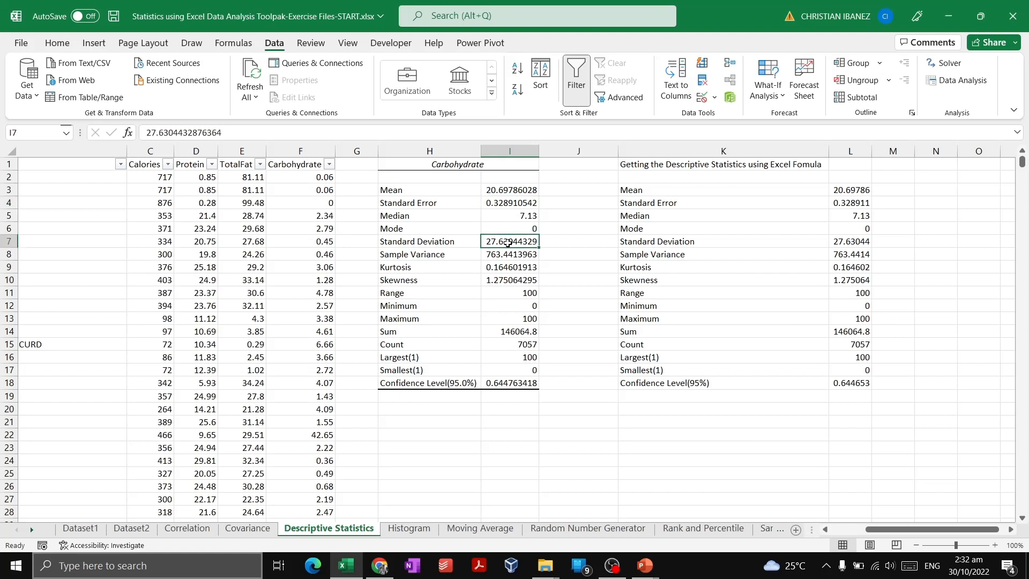
Inspect the formulas for standard deviation, sample variance, kurtosis and skewness in column L
left_click_drag(433, 222, 724, 244)
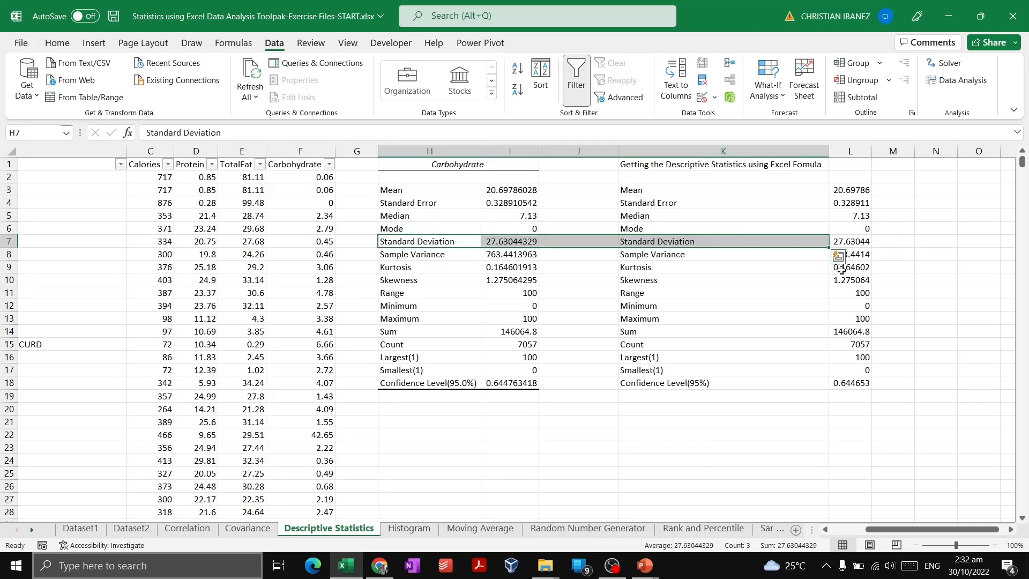
left_click(859, 242)
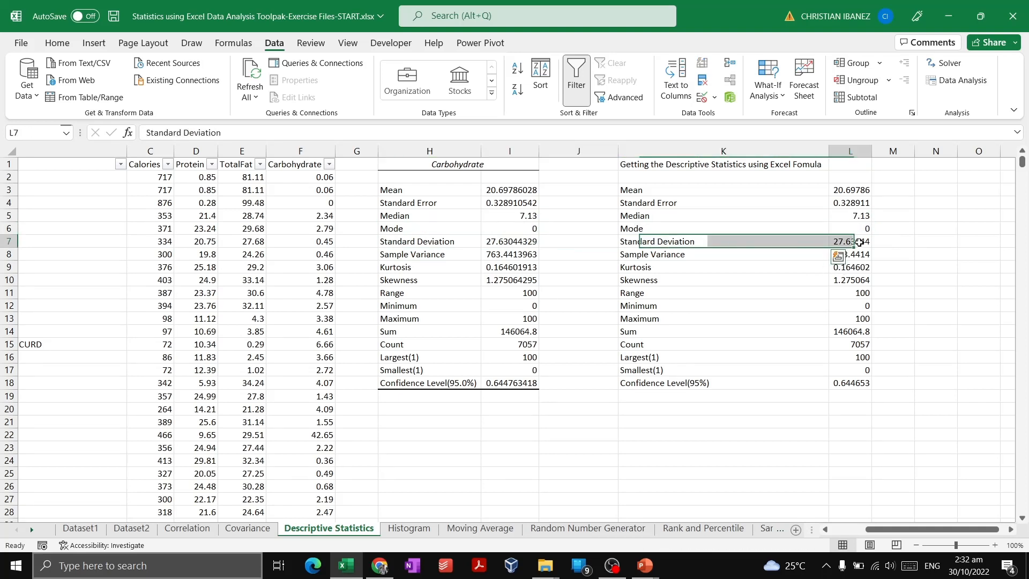
left_click(230, 134)
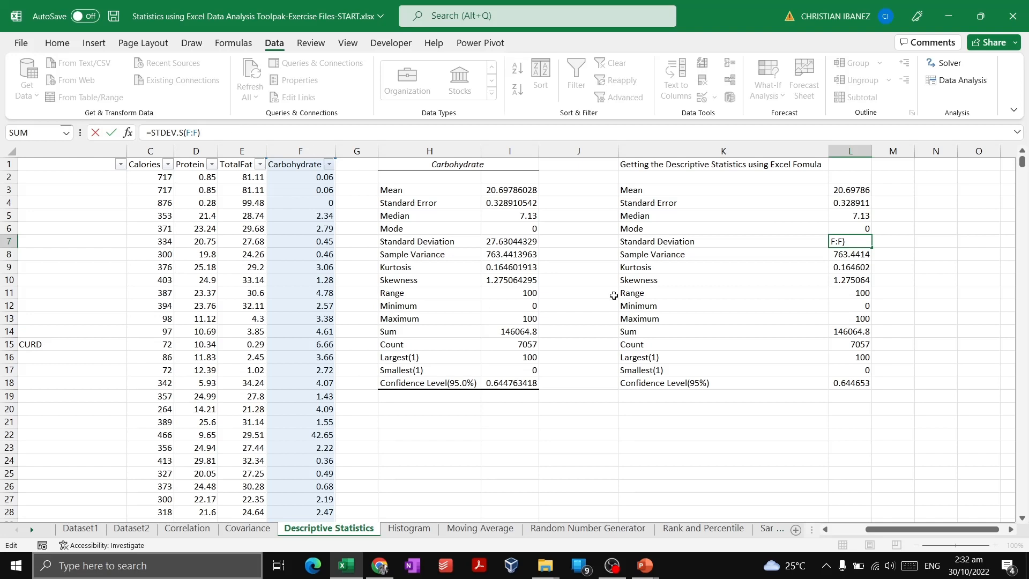
left_click(652, 257)
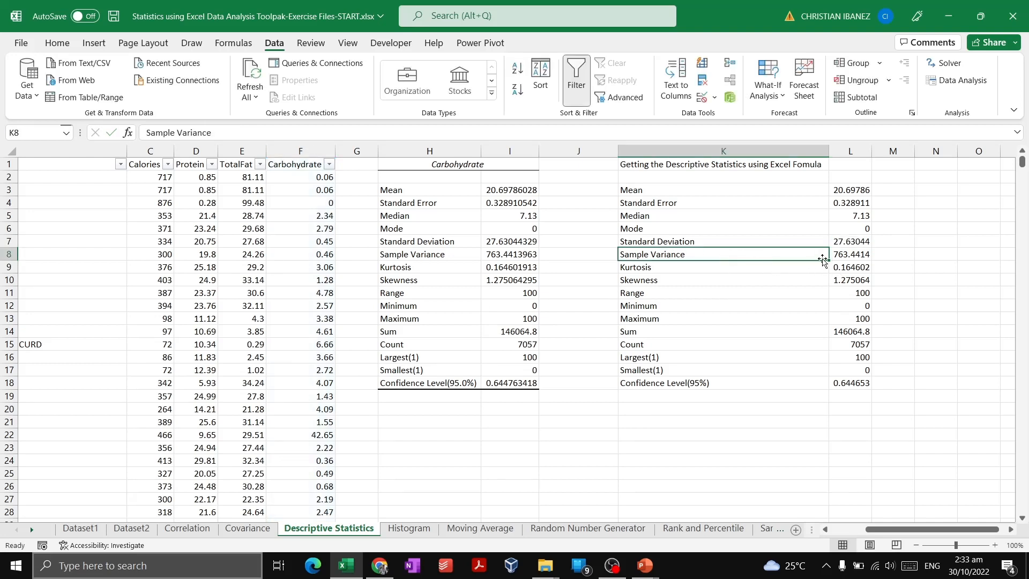
left_click(858, 255)
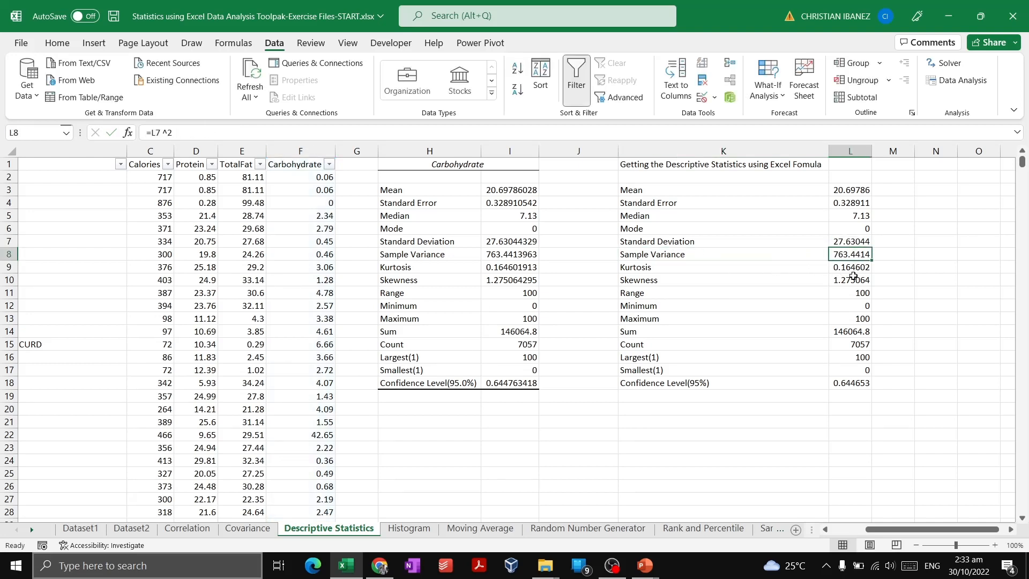
left_click(855, 268)
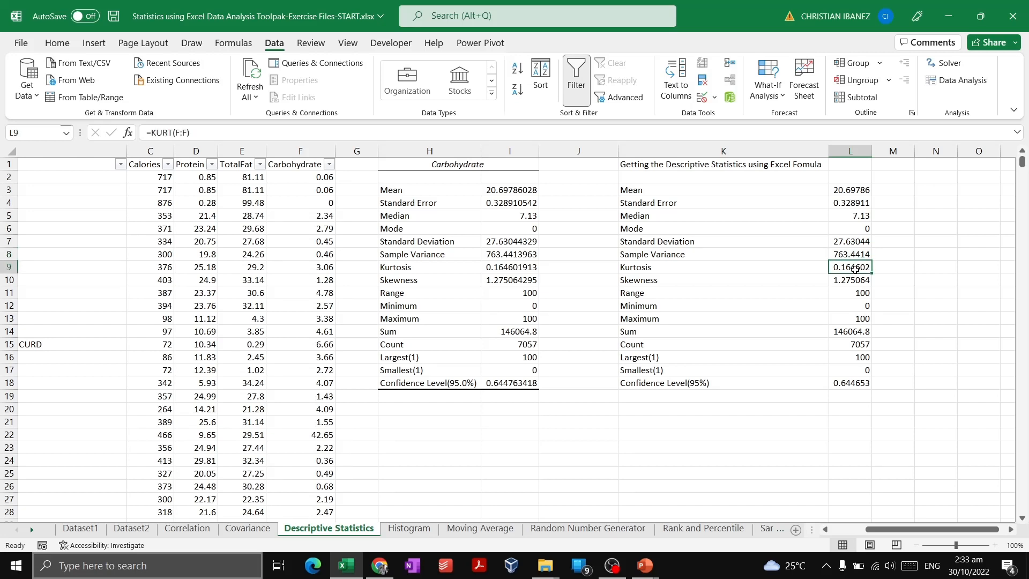
left_click(849, 285)
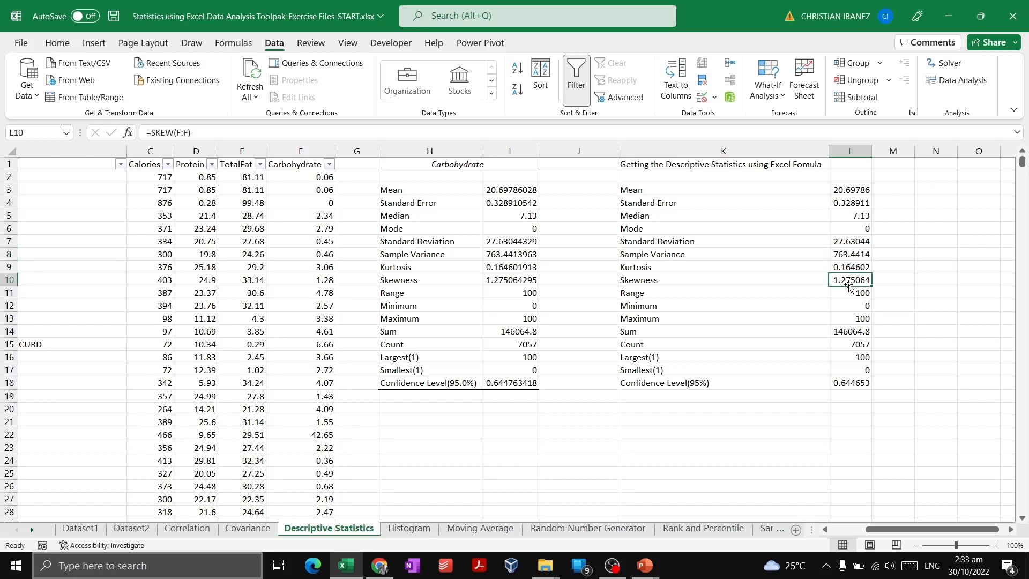
Inspect the formulas for range, minimum, maximum, sum and count in column L
left_click(863, 293)
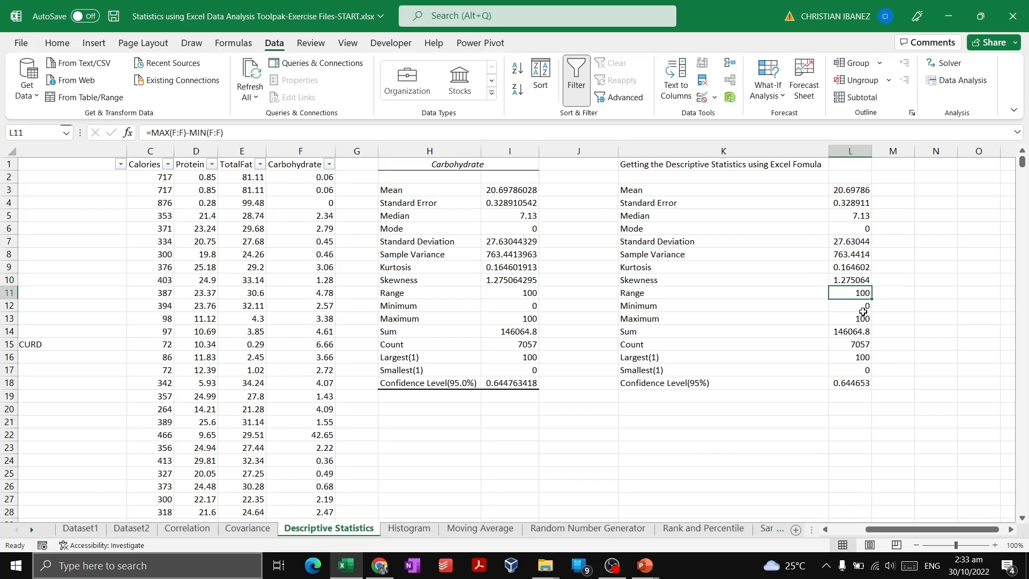
left_click(862, 307)
left_click(861, 319)
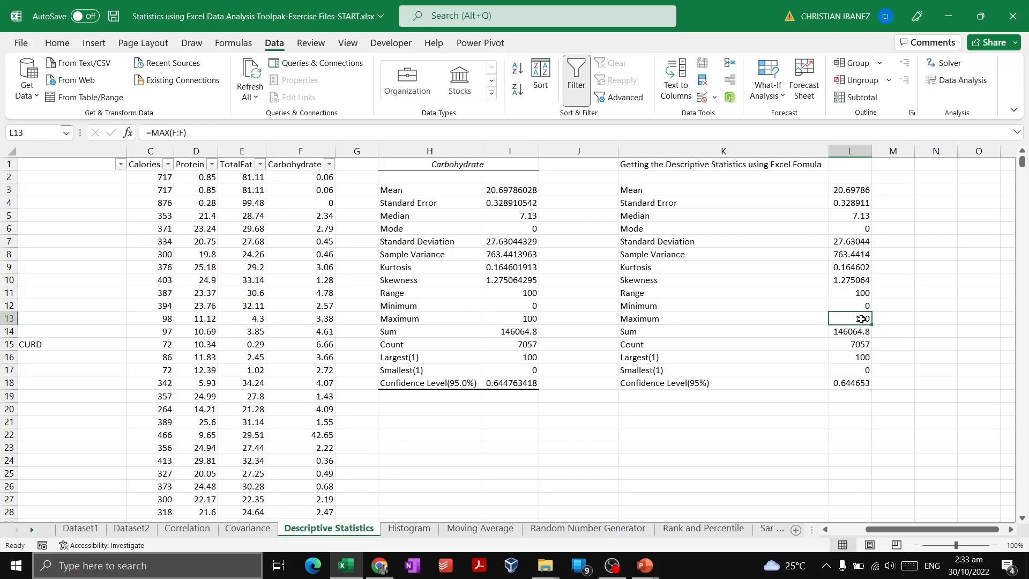
left_click(858, 331)
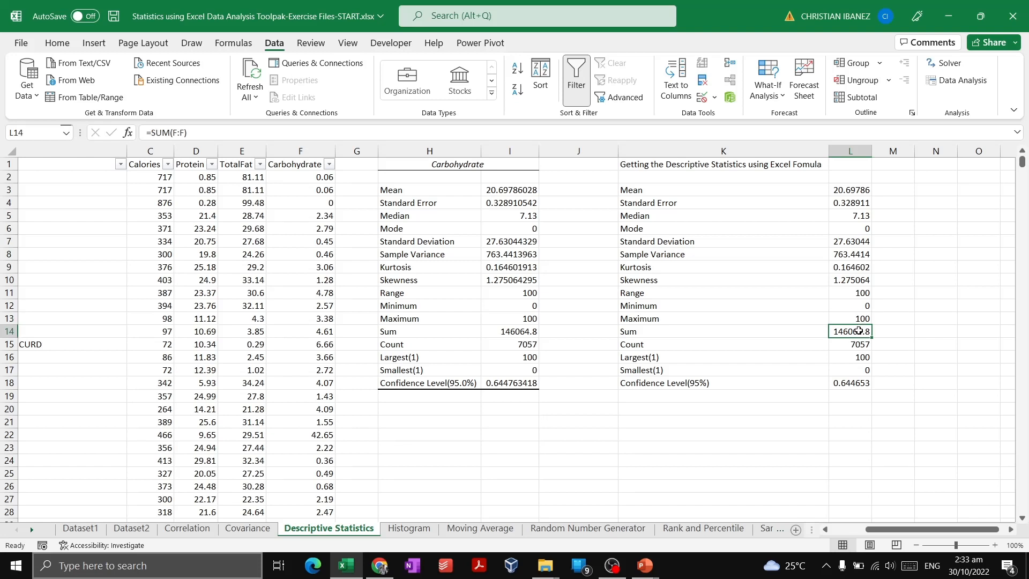
left_click(856, 344)
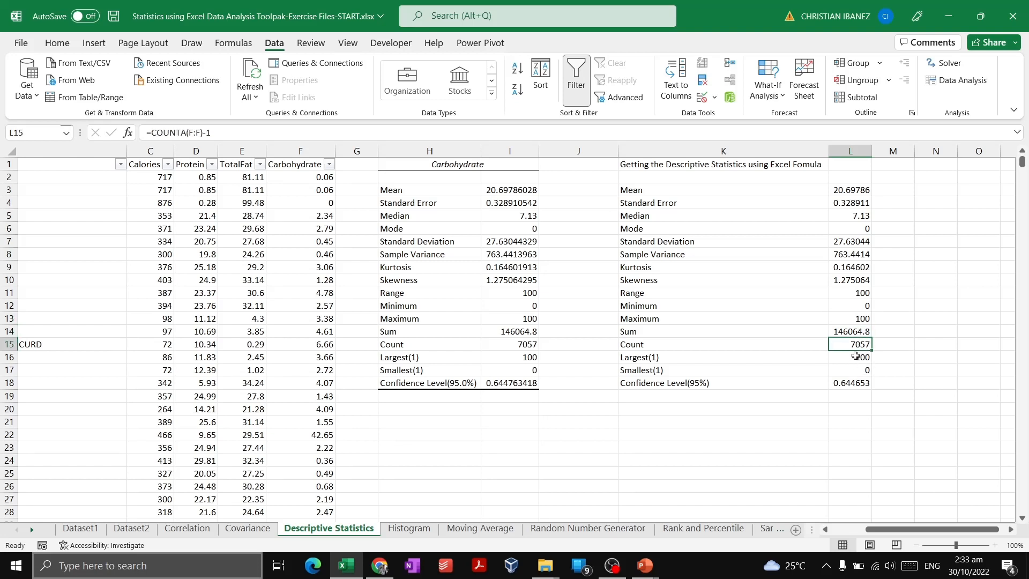
Inspect the Largest(1) and Smallest(1) formulas in column L and compare their results with the minimum and maximum cells
left_click(856, 357)
left_click(857, 372)
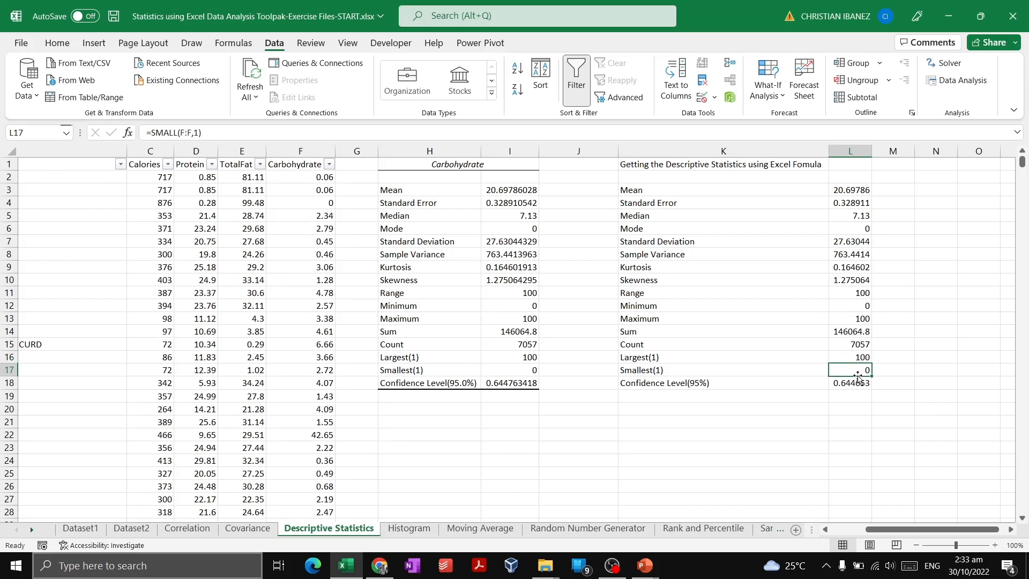
left_click(857, 358)
left_click(860, 369)
left_click_drag(859, 369, 859, 357)
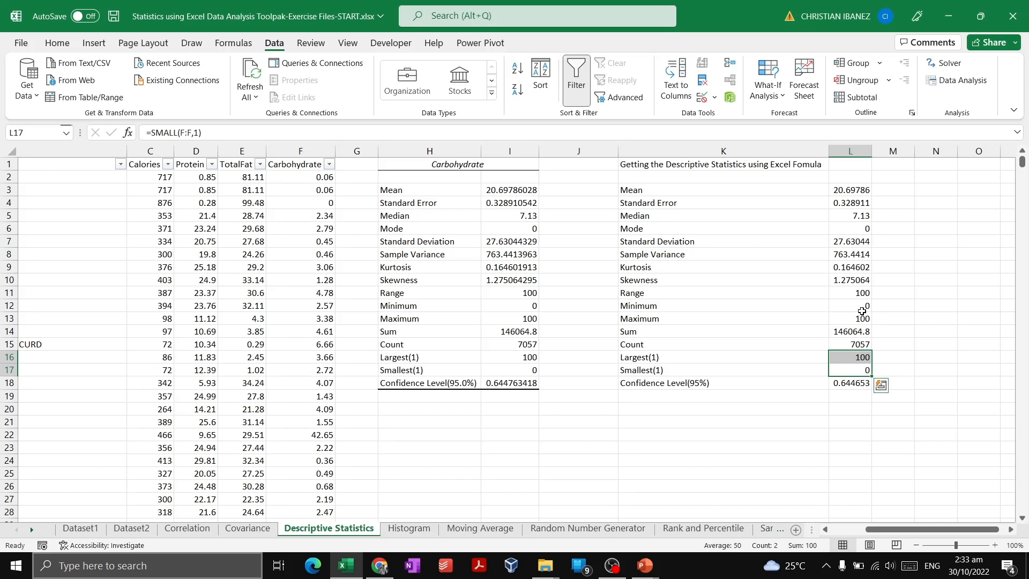
left_click_drag(860, 318, 861, 306)
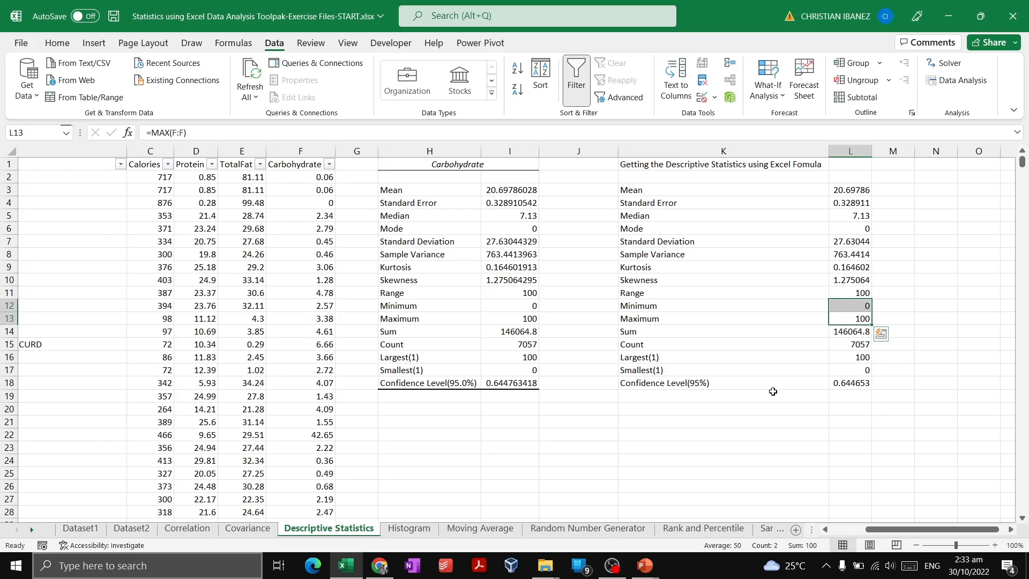
Examine the arguments of the 95% confidence level formula in L18 and compare its result with the generated value in I18
left_click(843, 384)
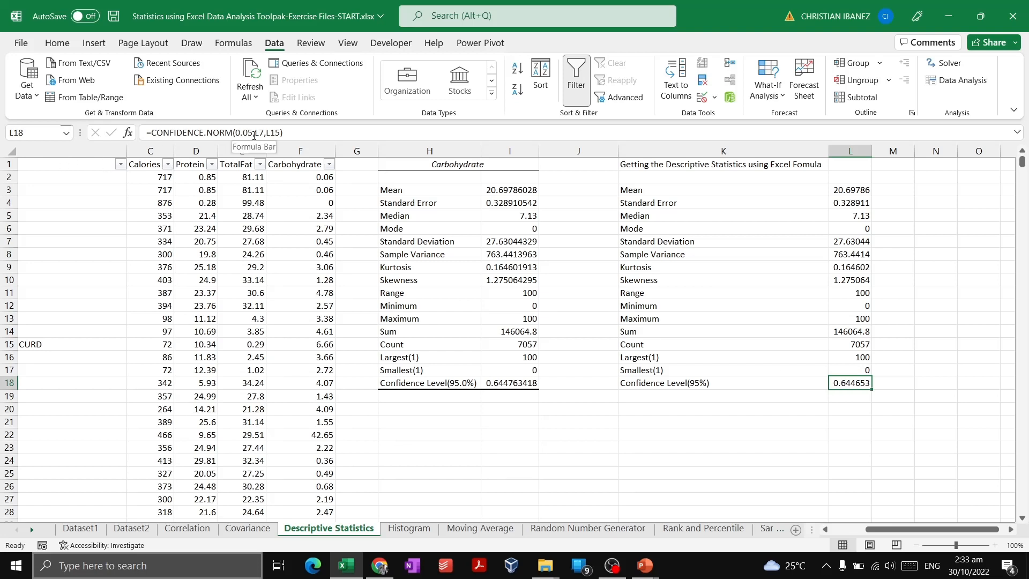
double_click(852, 383)
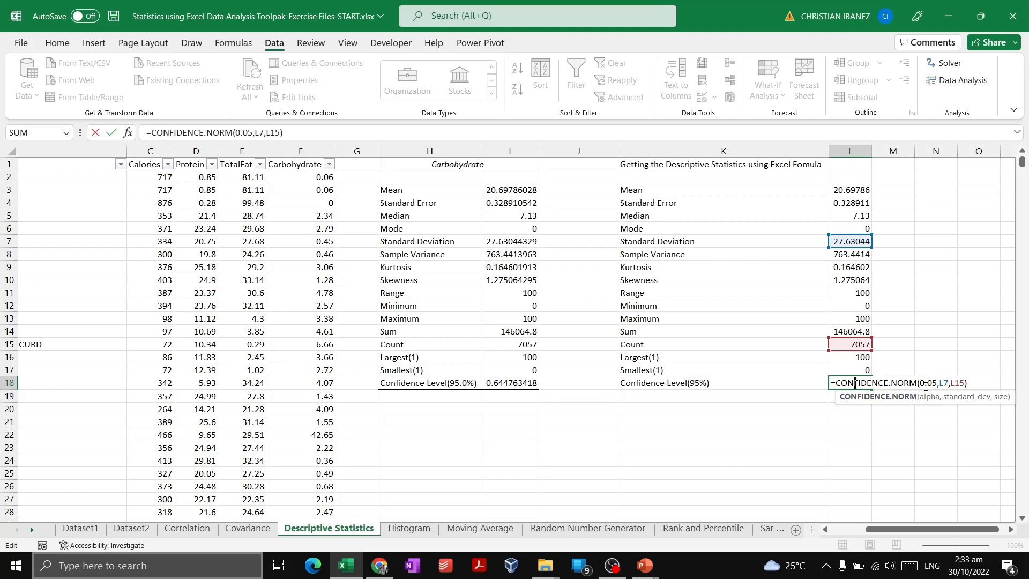
left_click(794, 383)
left_click(845, 381)
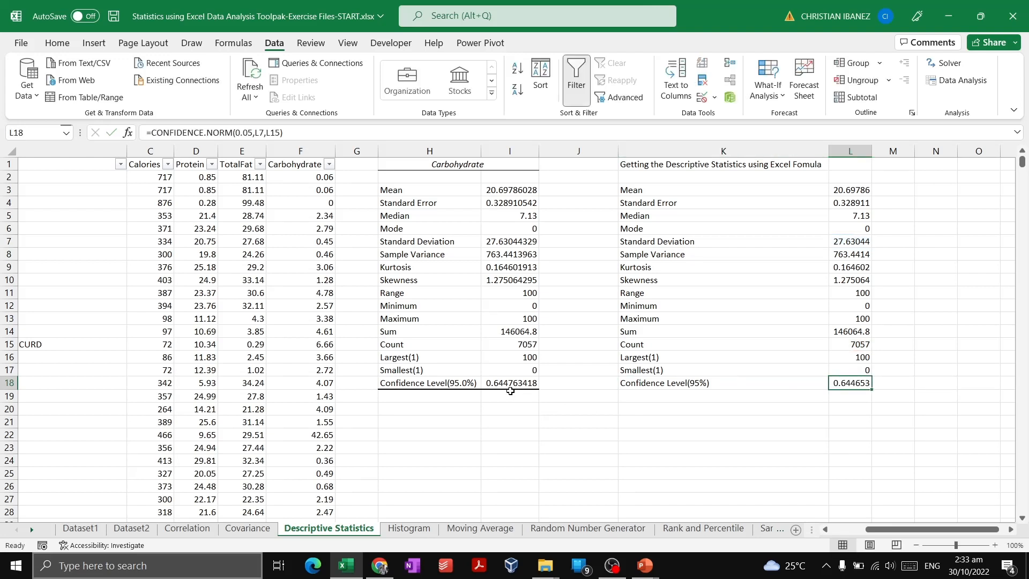
left_click(490, 383)
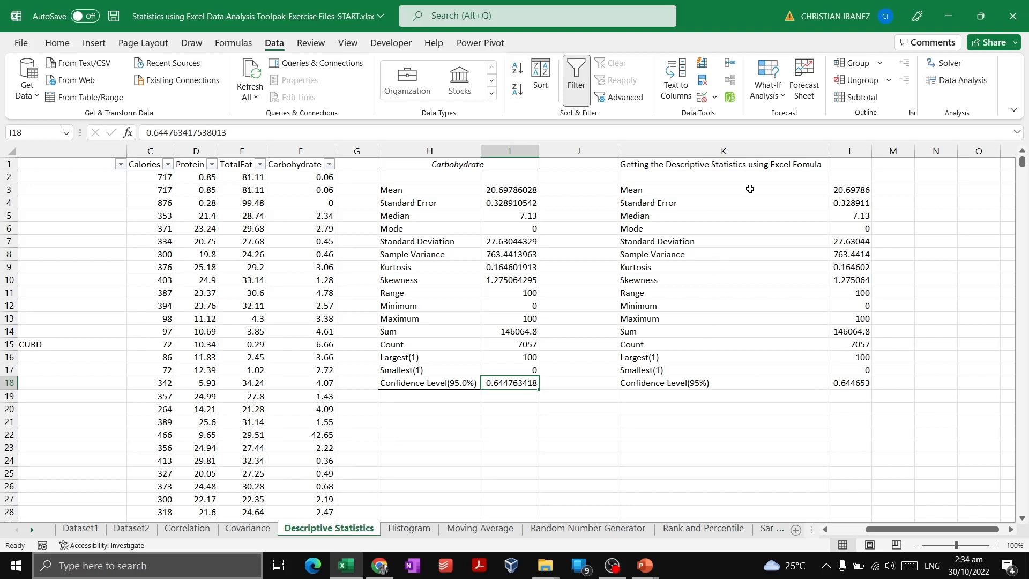
Compare the whole formula-based table K3:L18 with the generated statistics in H3:I18, including the mode and kurtosis values
left_click_drag(750, 188, 861, 382)
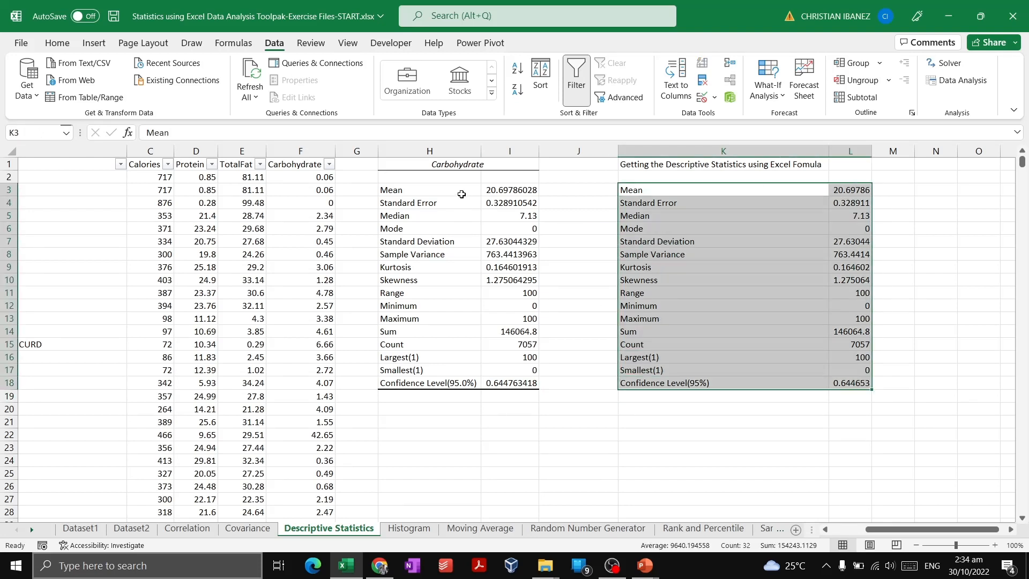
left_click_drag(462, 193, 523, 381)
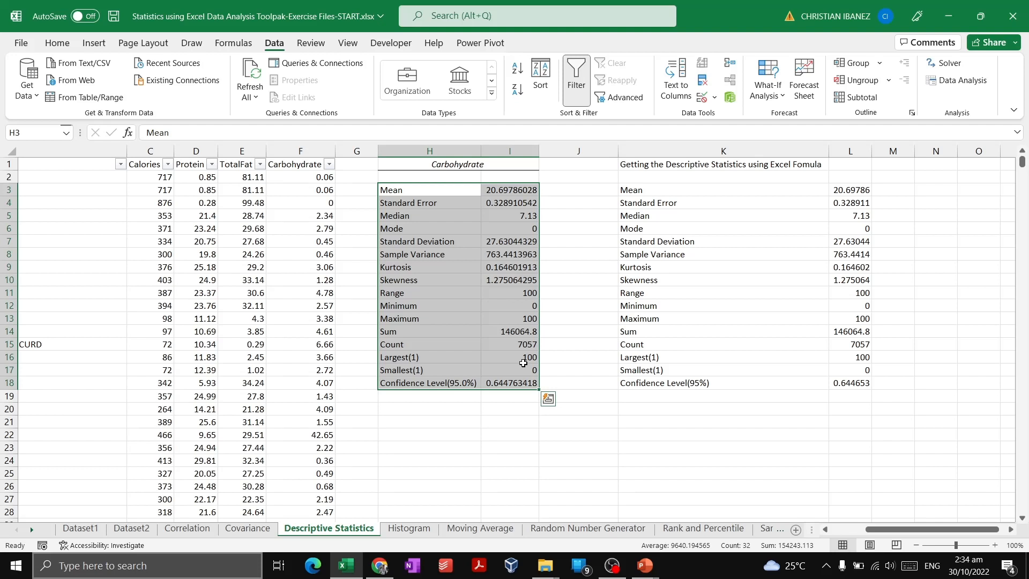
left_click(512, 233)
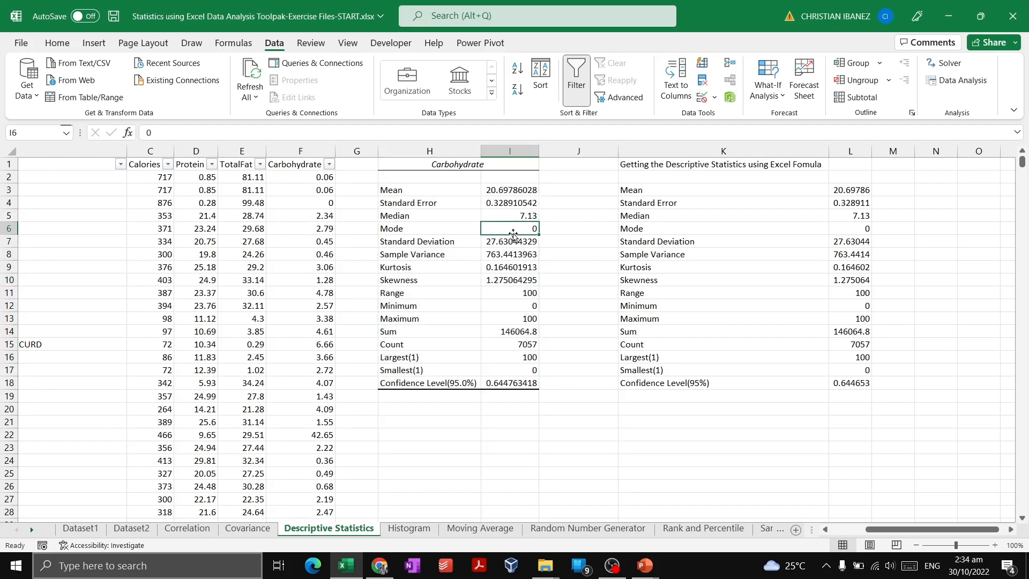
left_click(504, 267)
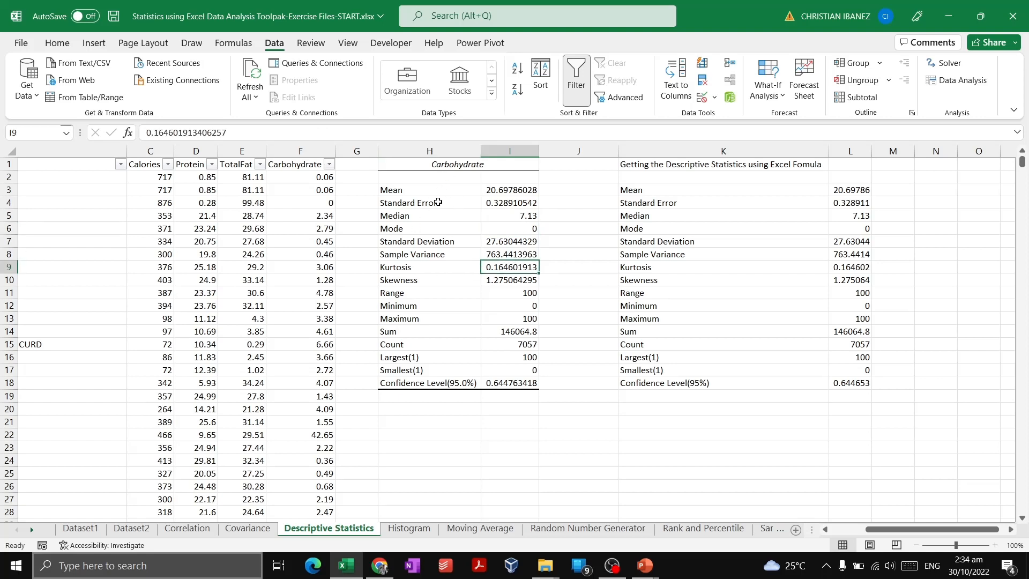
Review the generated Carbohydrate statistics in H3:I18, focusing on mean through sample variance, then range and maximum
left_click_drag(435, 189, 503, 377)
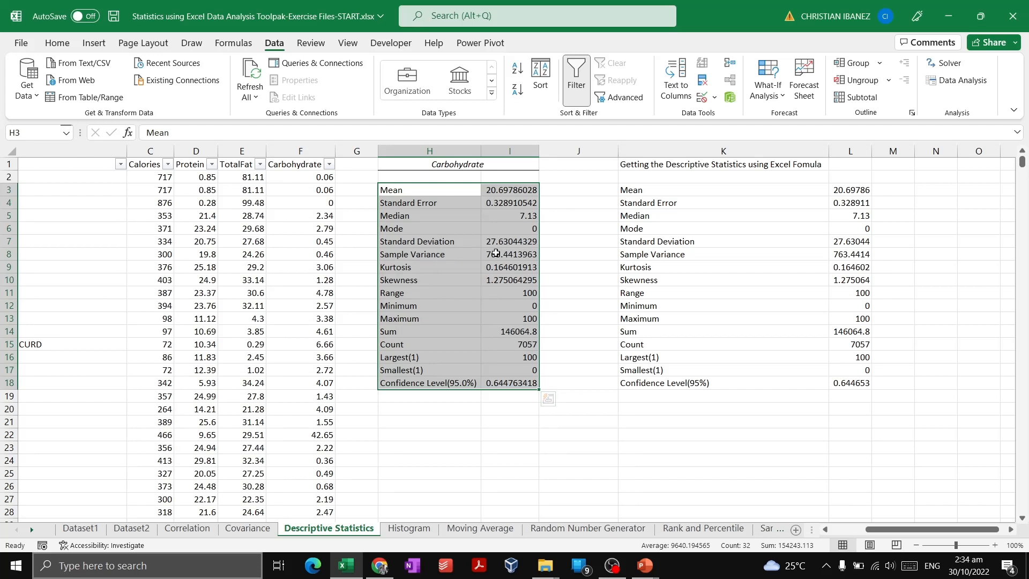
left_click(465, 259)
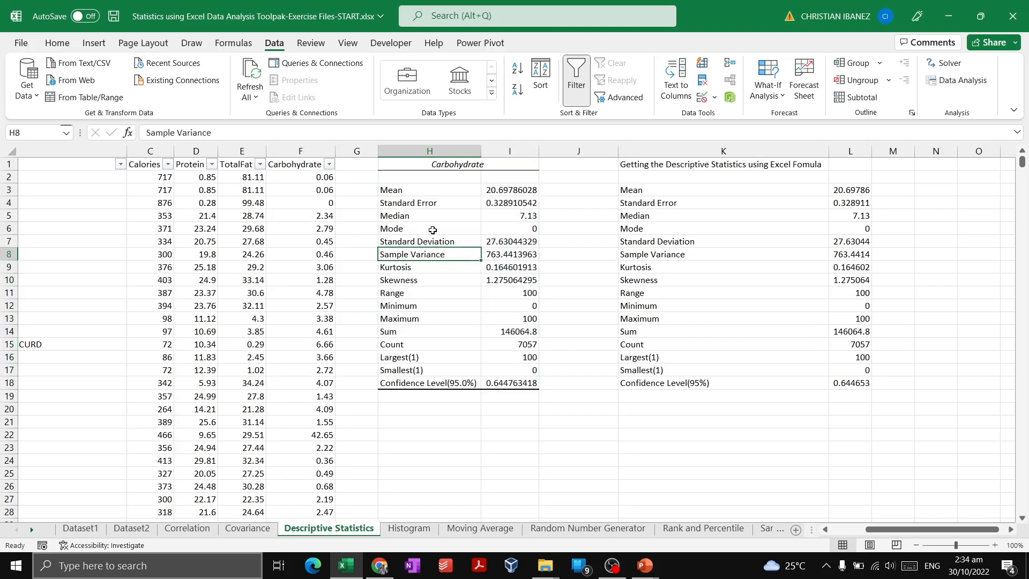
left_click_drag(441, 191, 504, 254)
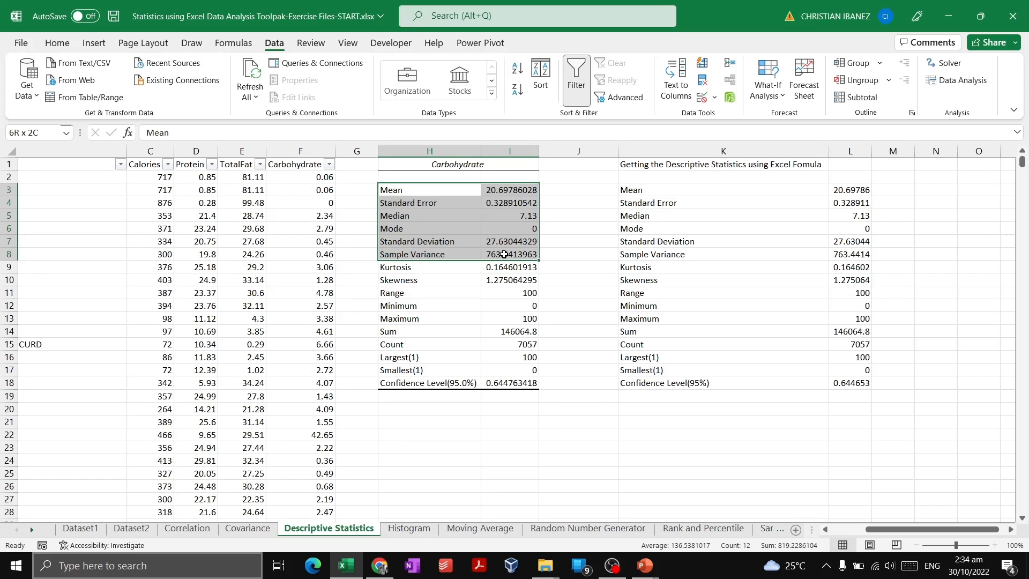
left_click(466, 292)
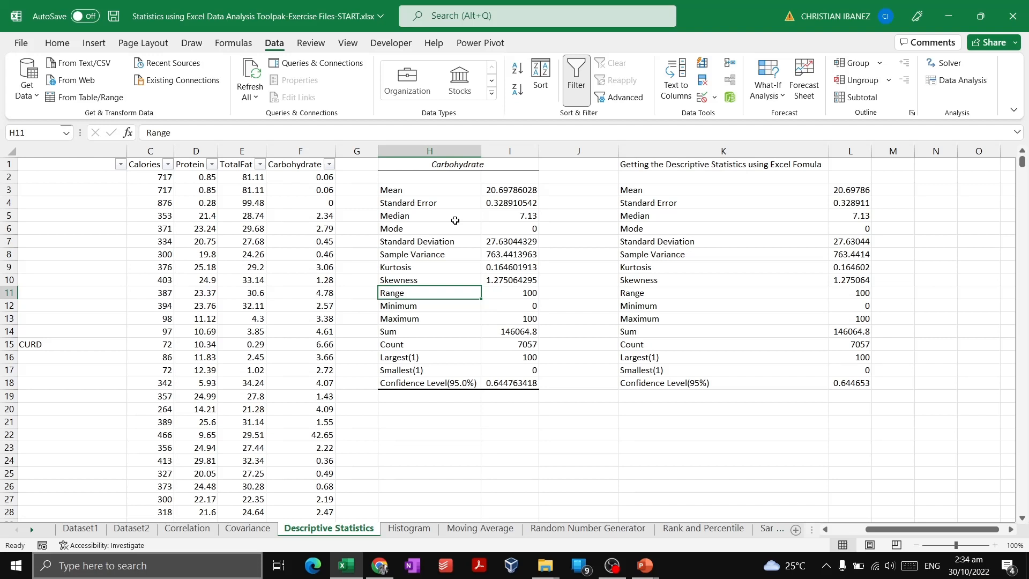
left_click(450, 241)
left_click(466, 316)
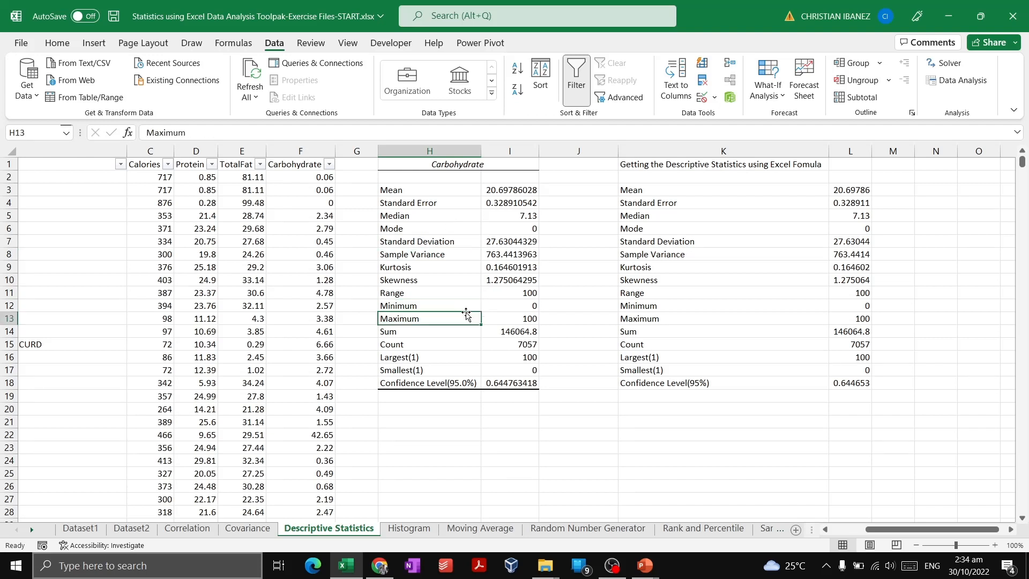